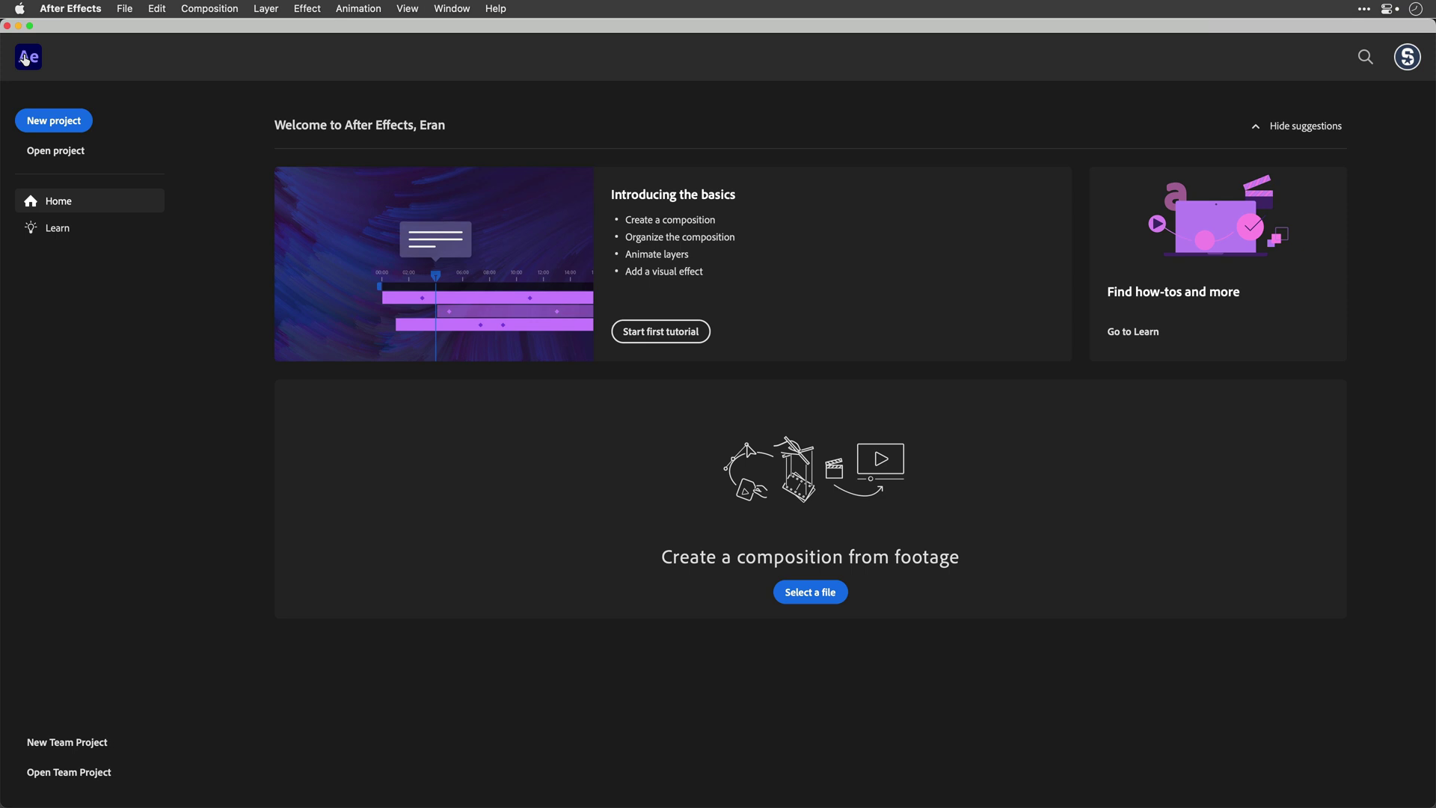
Disable Enable Home Screen in Startup And Repair, then switch to Standard and back to Default workspace
left_click(26, 56)
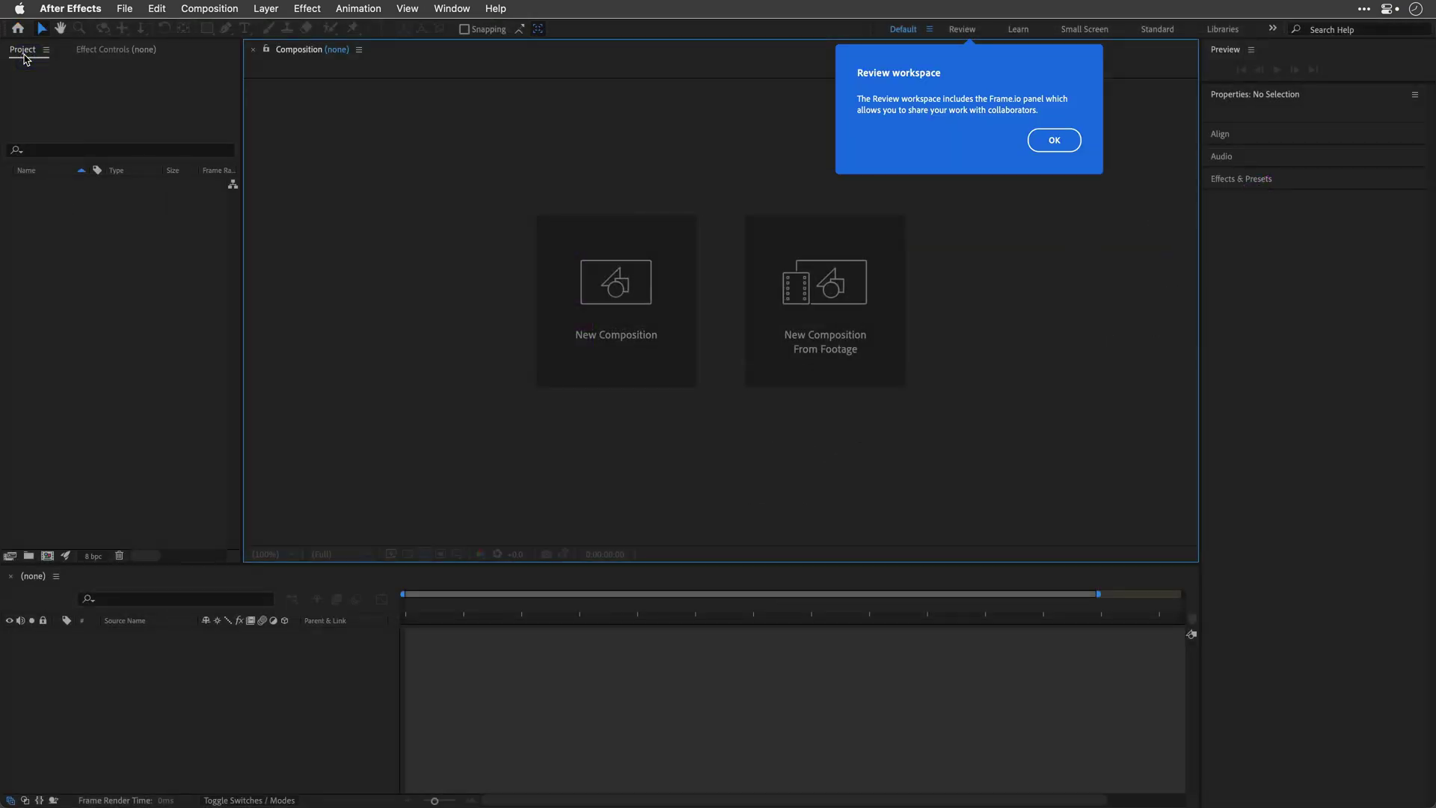
left_click(58, 7)
mouse_move(124, 111)
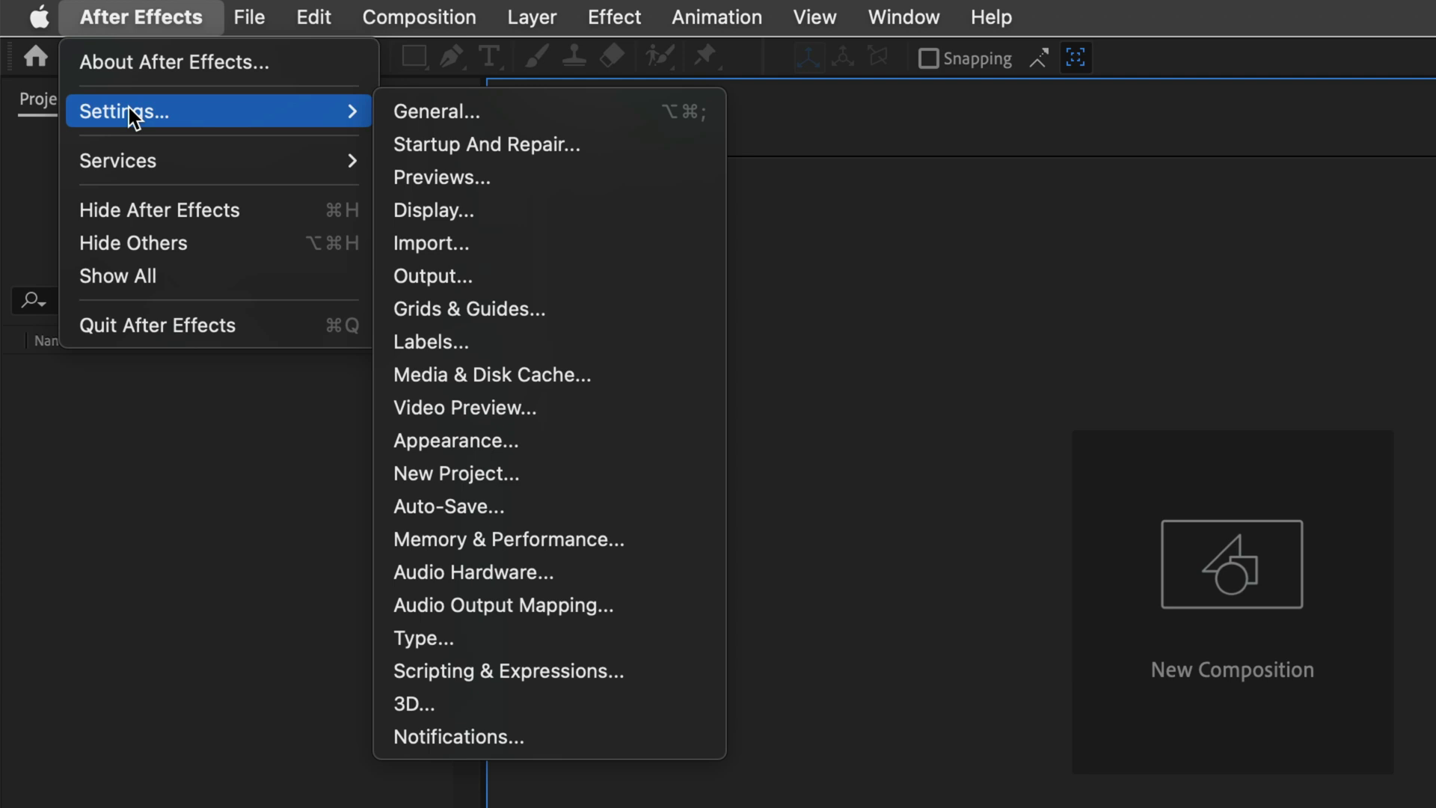
left_click(446, 142)
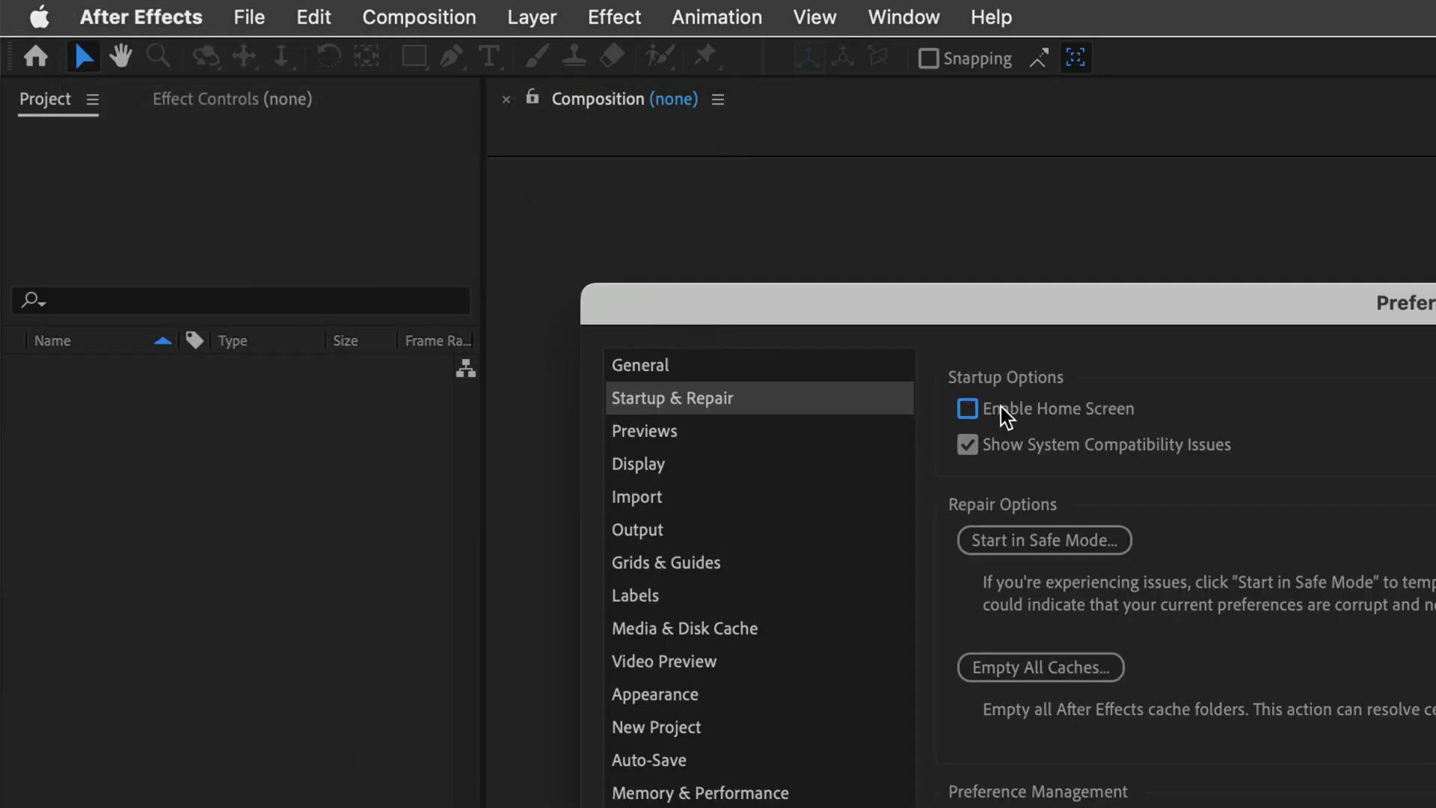
left_click(1283, 87)
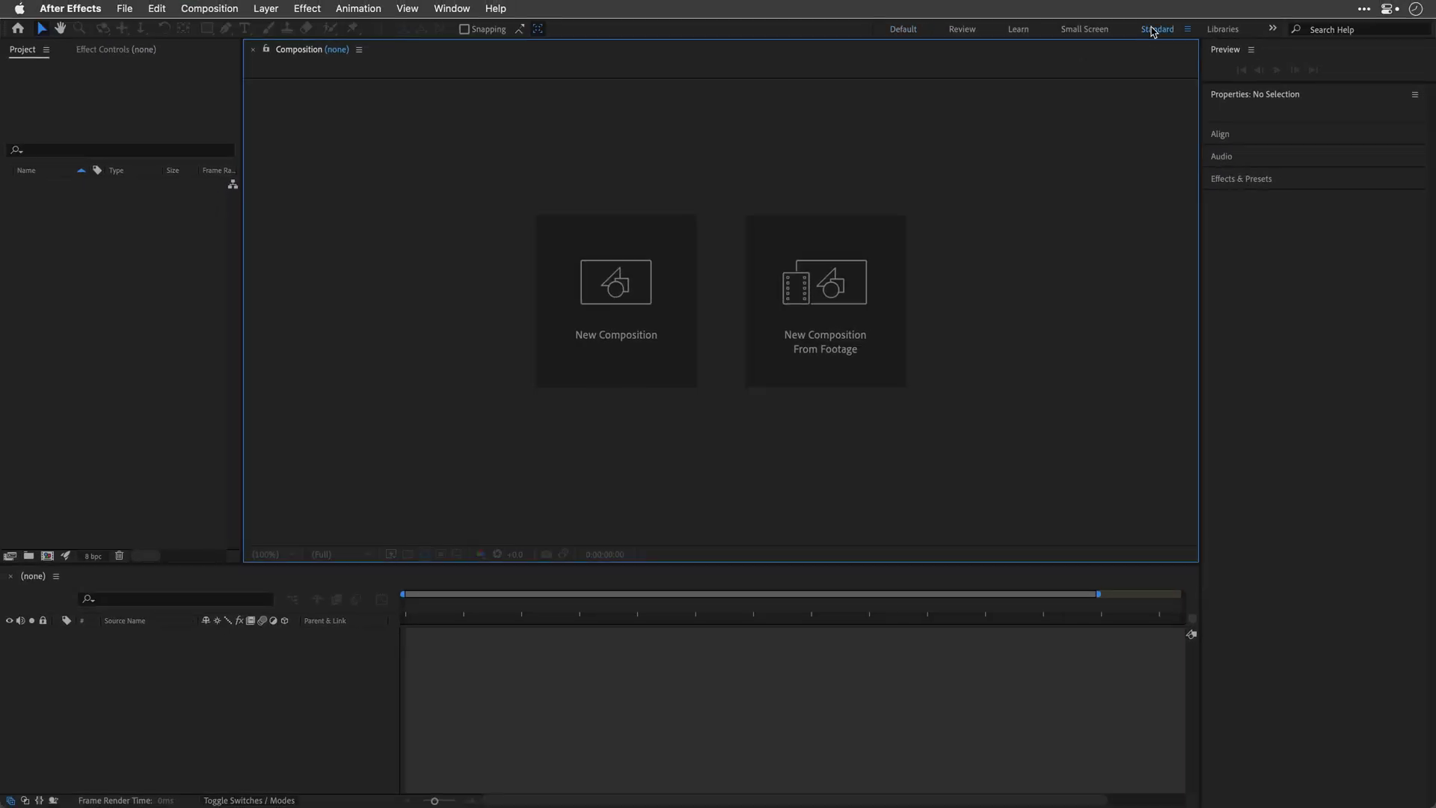
left_click(1153, 31)
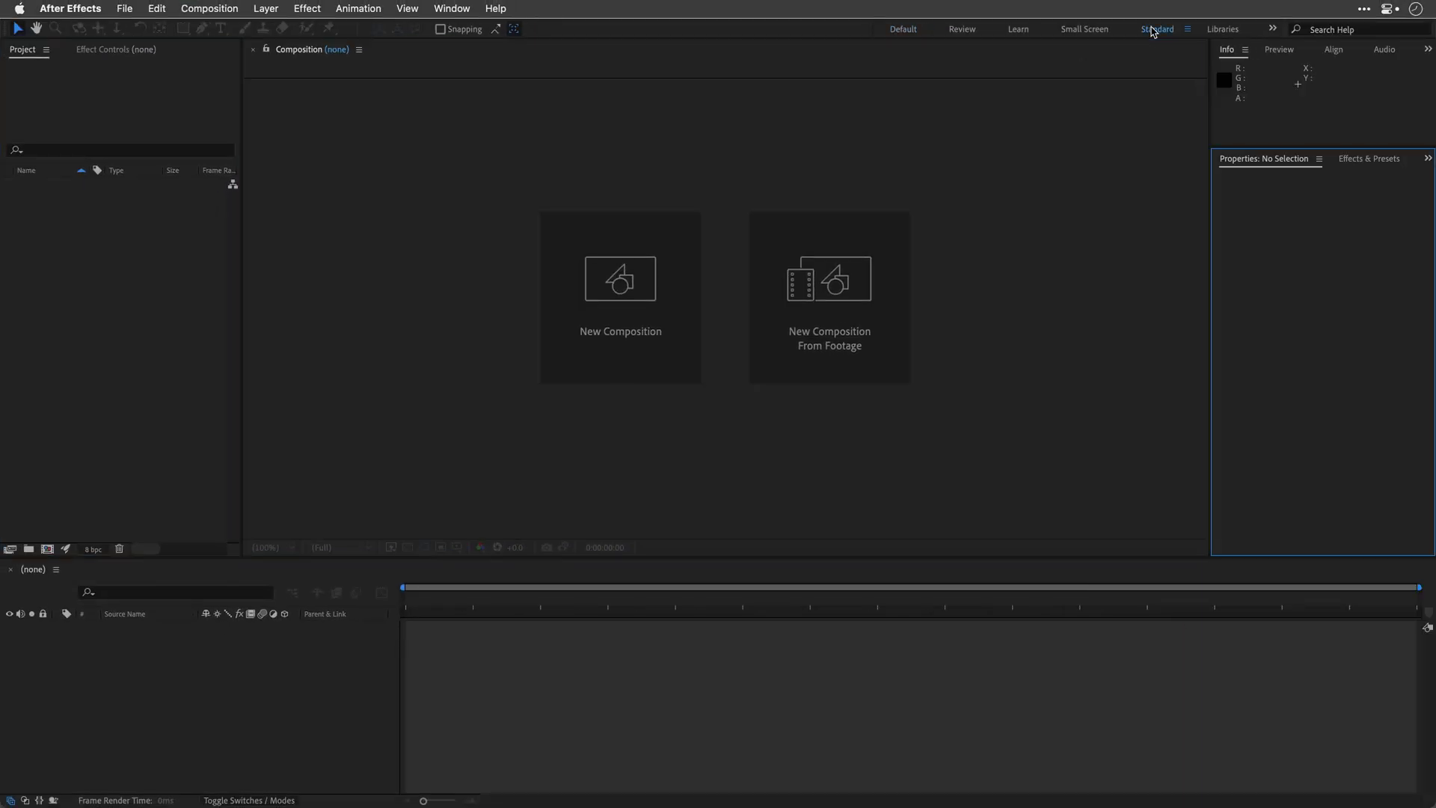
left_click(904, 30)
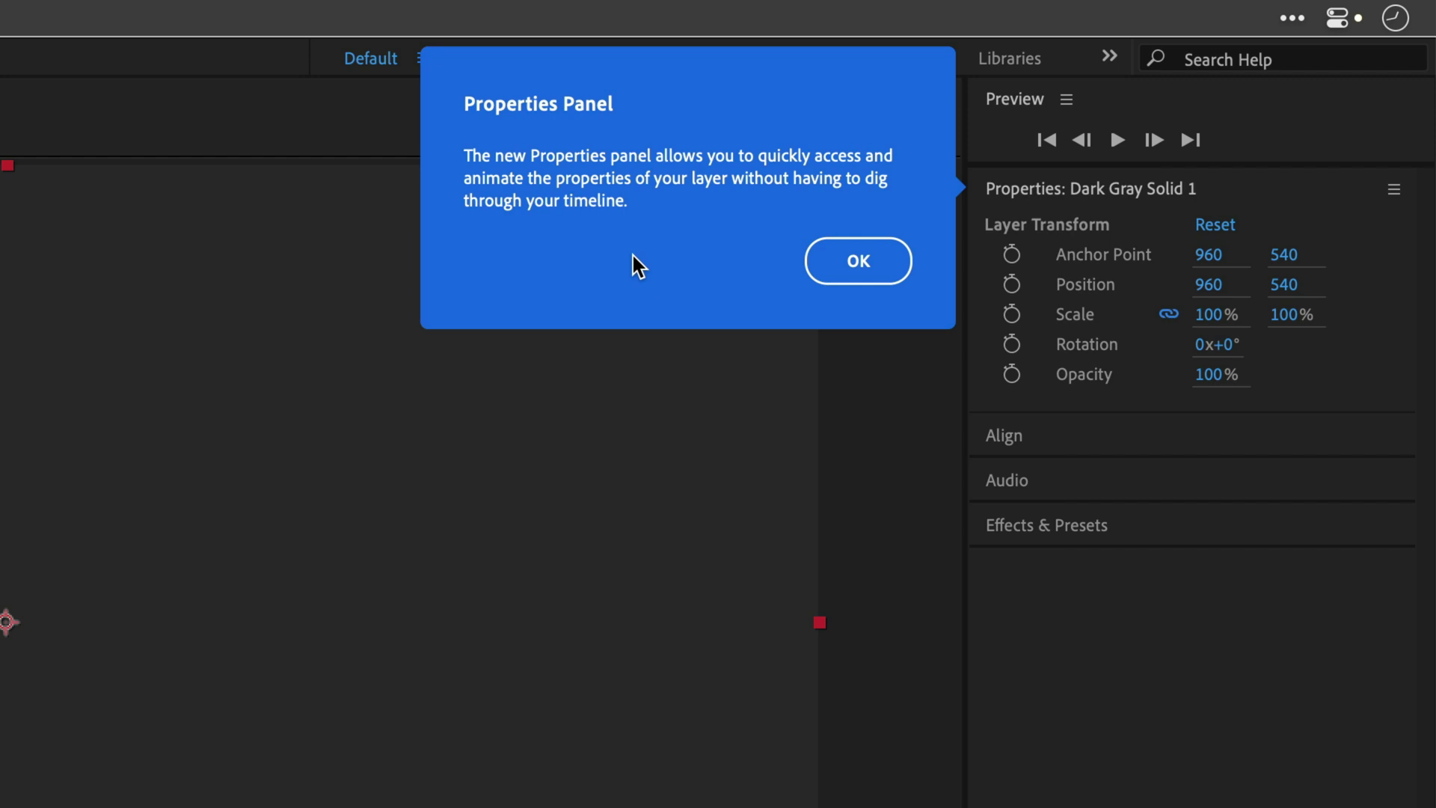
Dismiss the Properties panel coach mark and bring up the General preferences
left_click(857, 266)
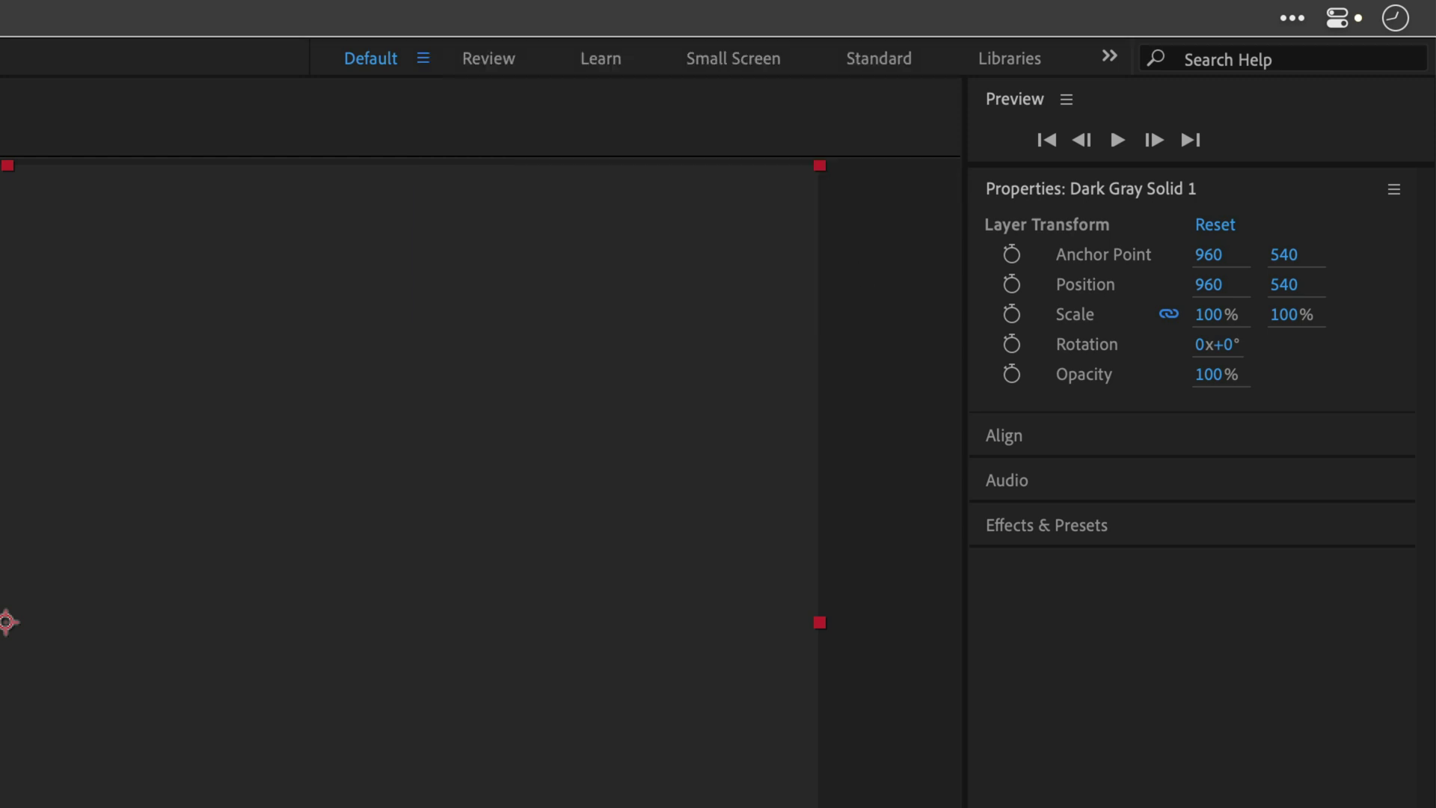
left_click(185, 20)
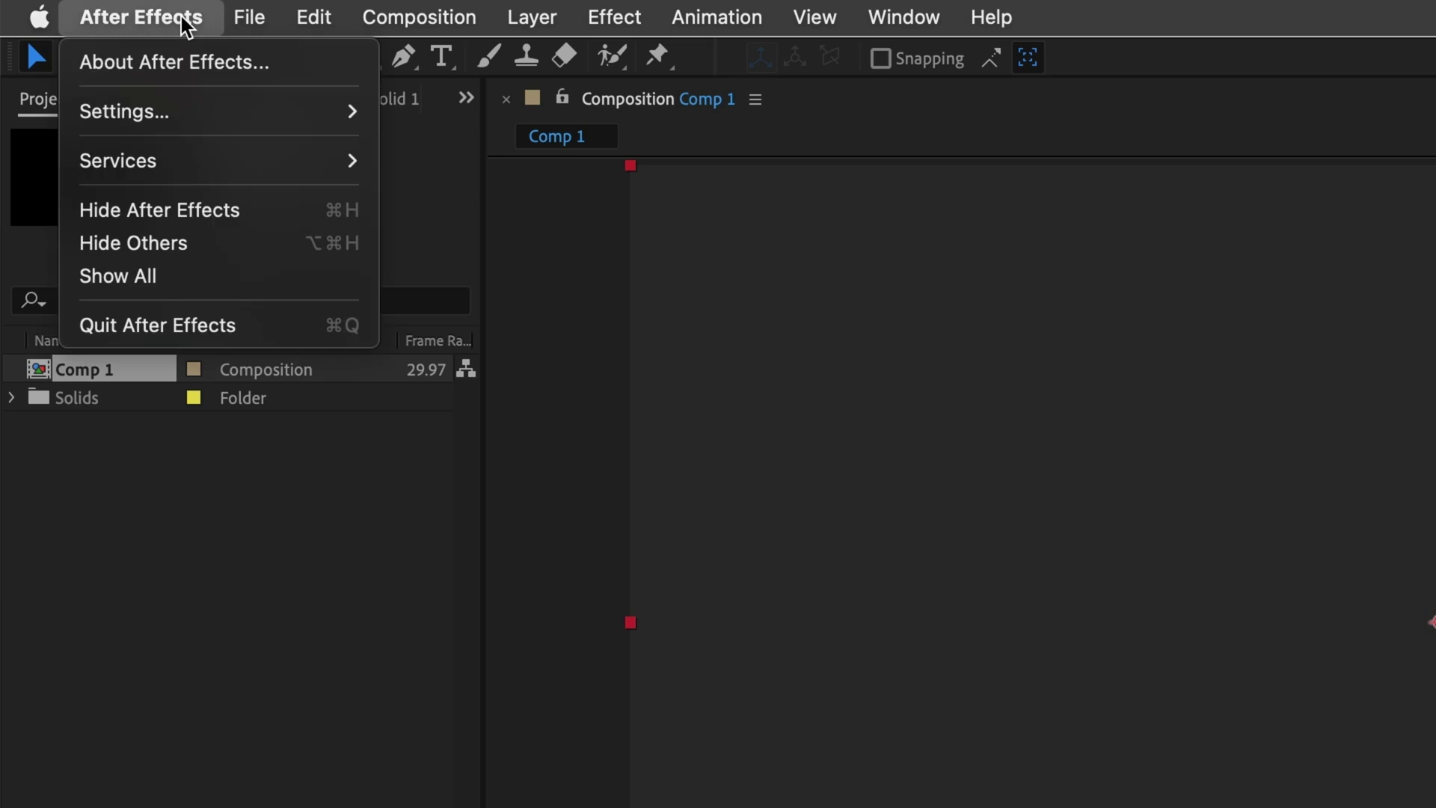
mouse_move(124, 112)
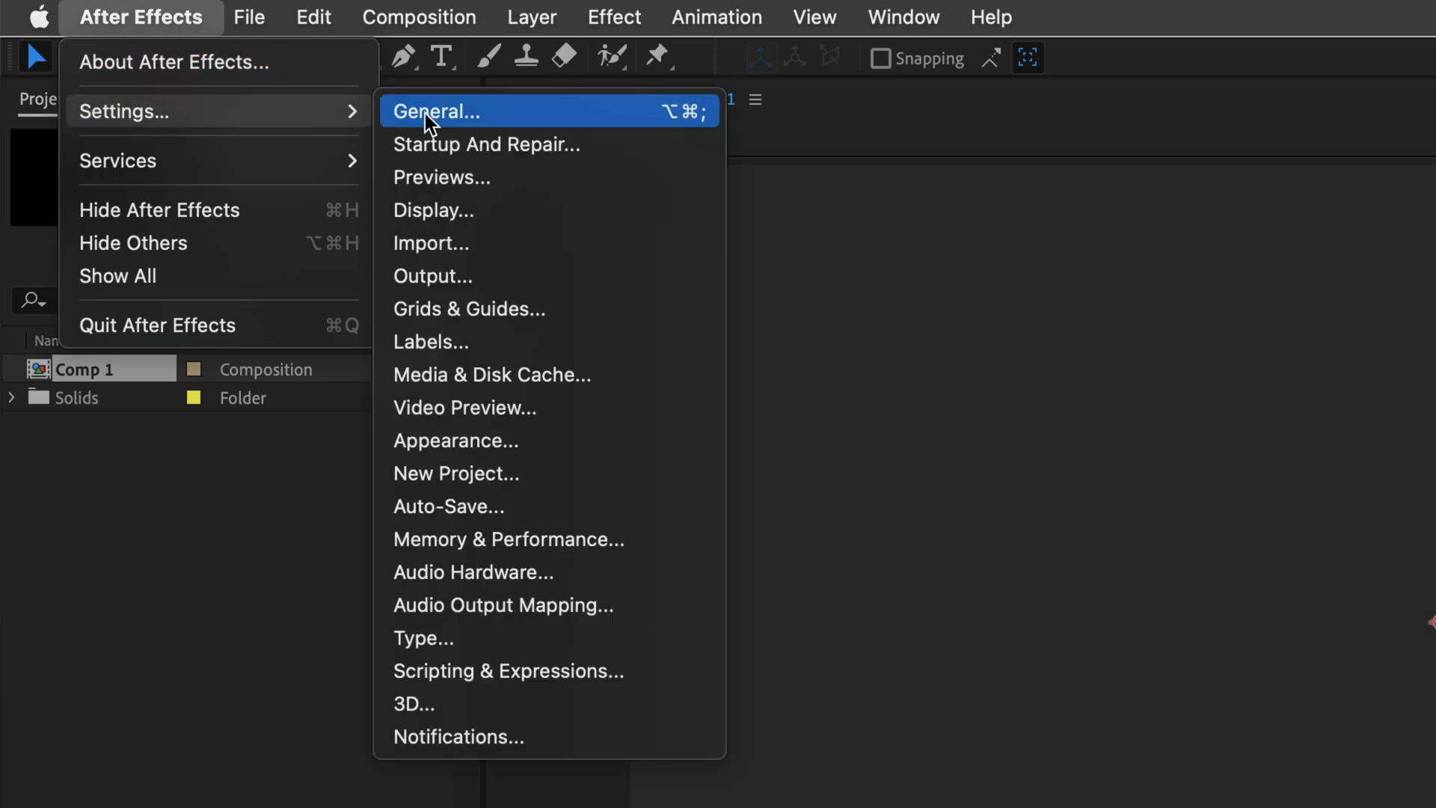
left_click(427, 121)
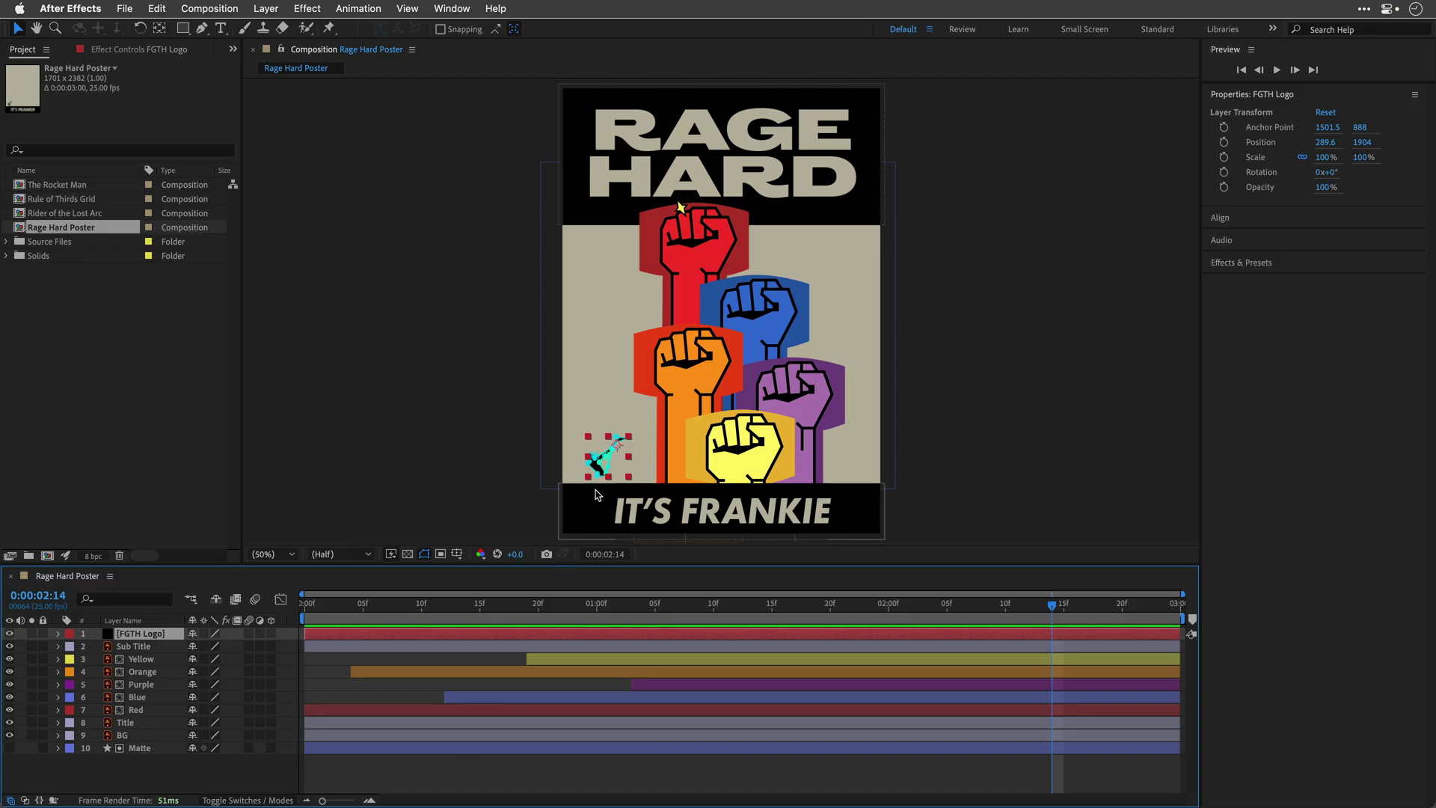
scroll(629, 427, "up", 2)
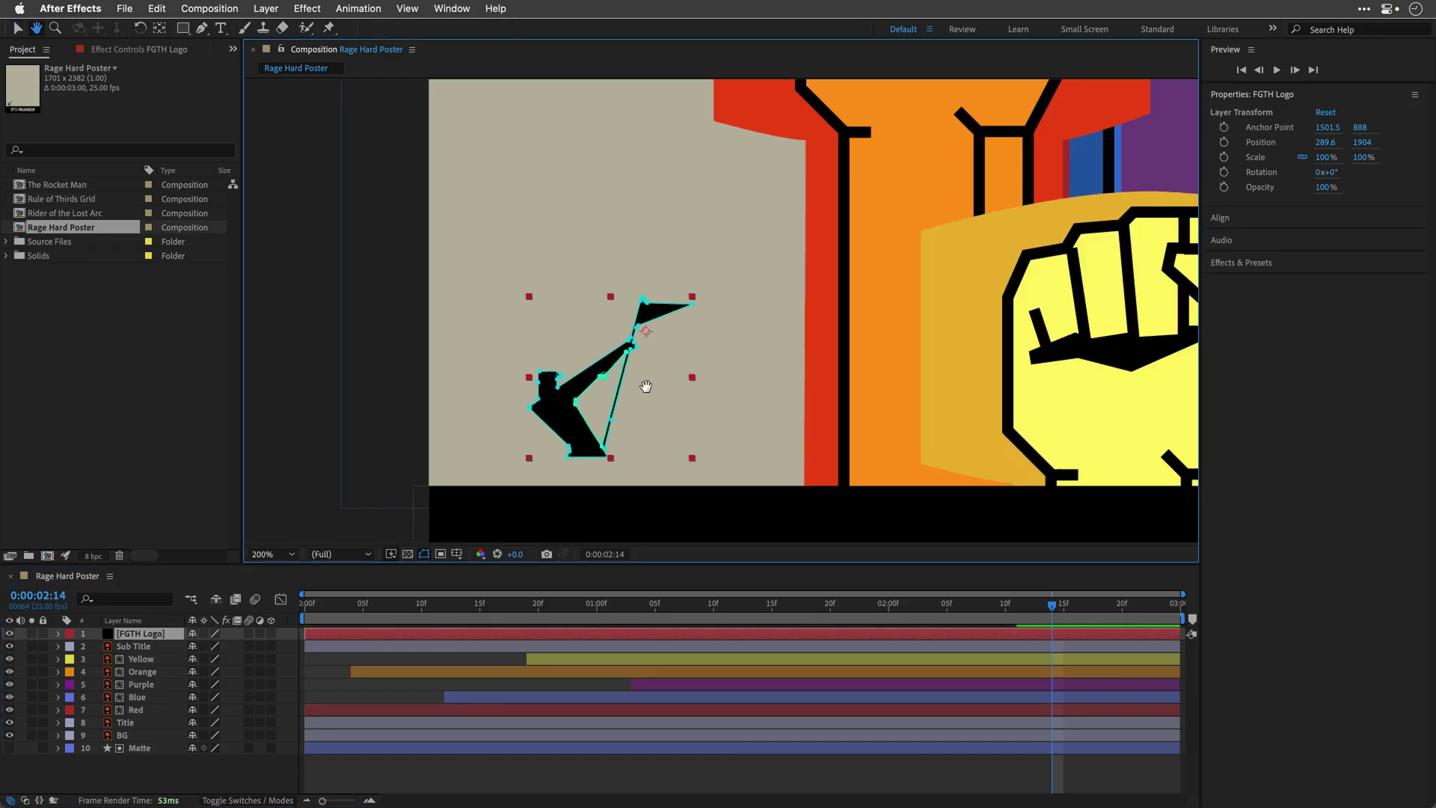
Zoom into the flag logo and set Path Point and Handle Size to 8 pixels
left_click_drag(644, 386, 514, 251)
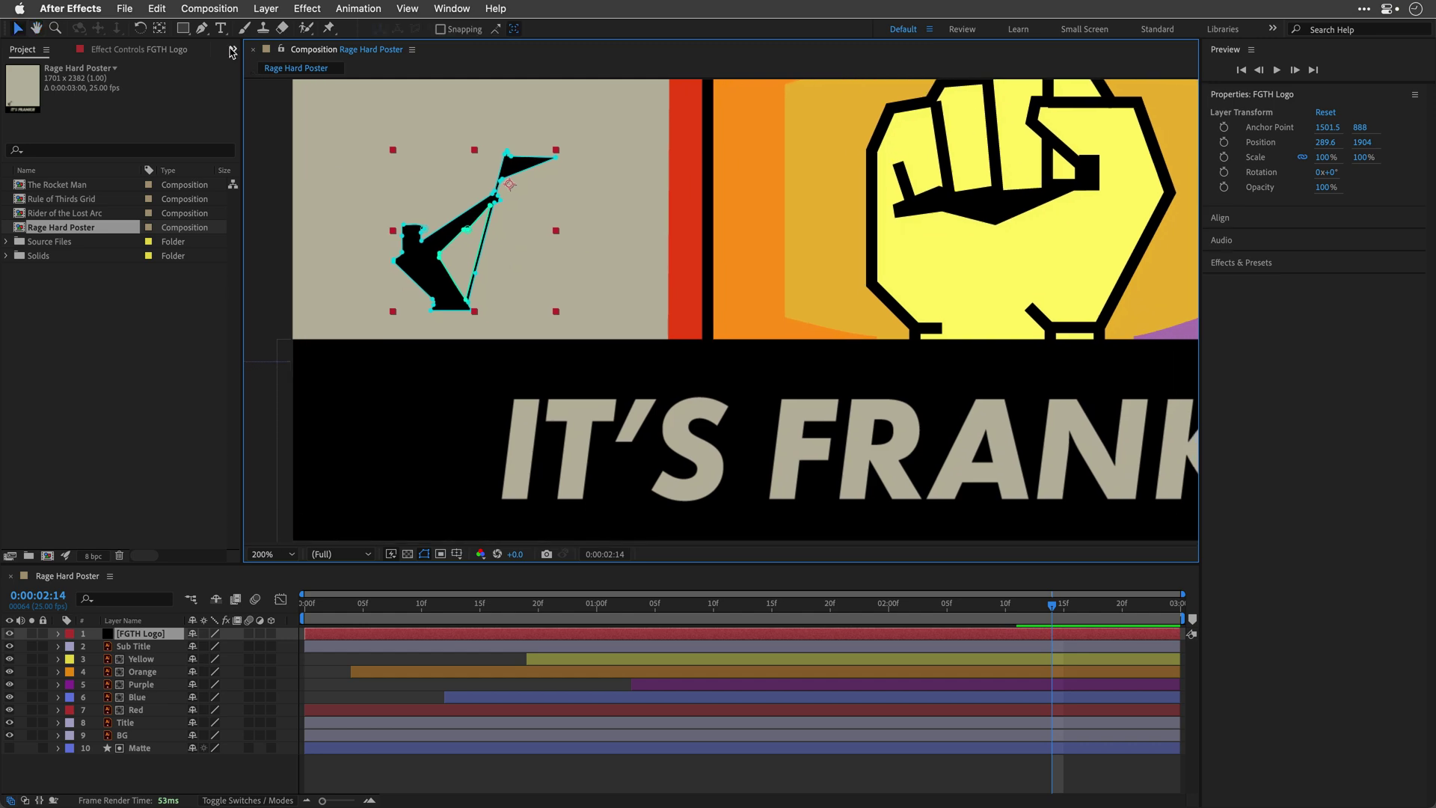
left_click(98, 6)
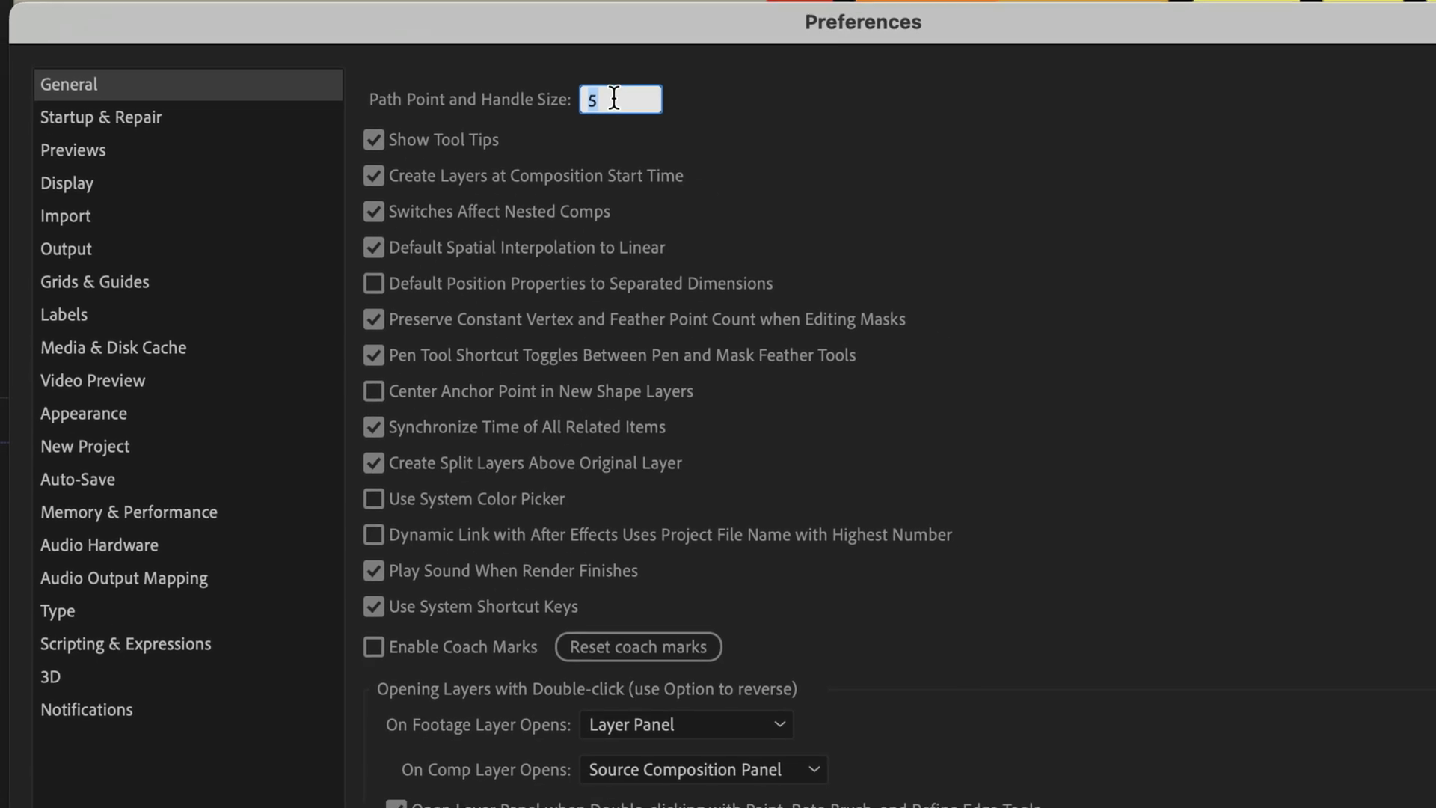
type("8")
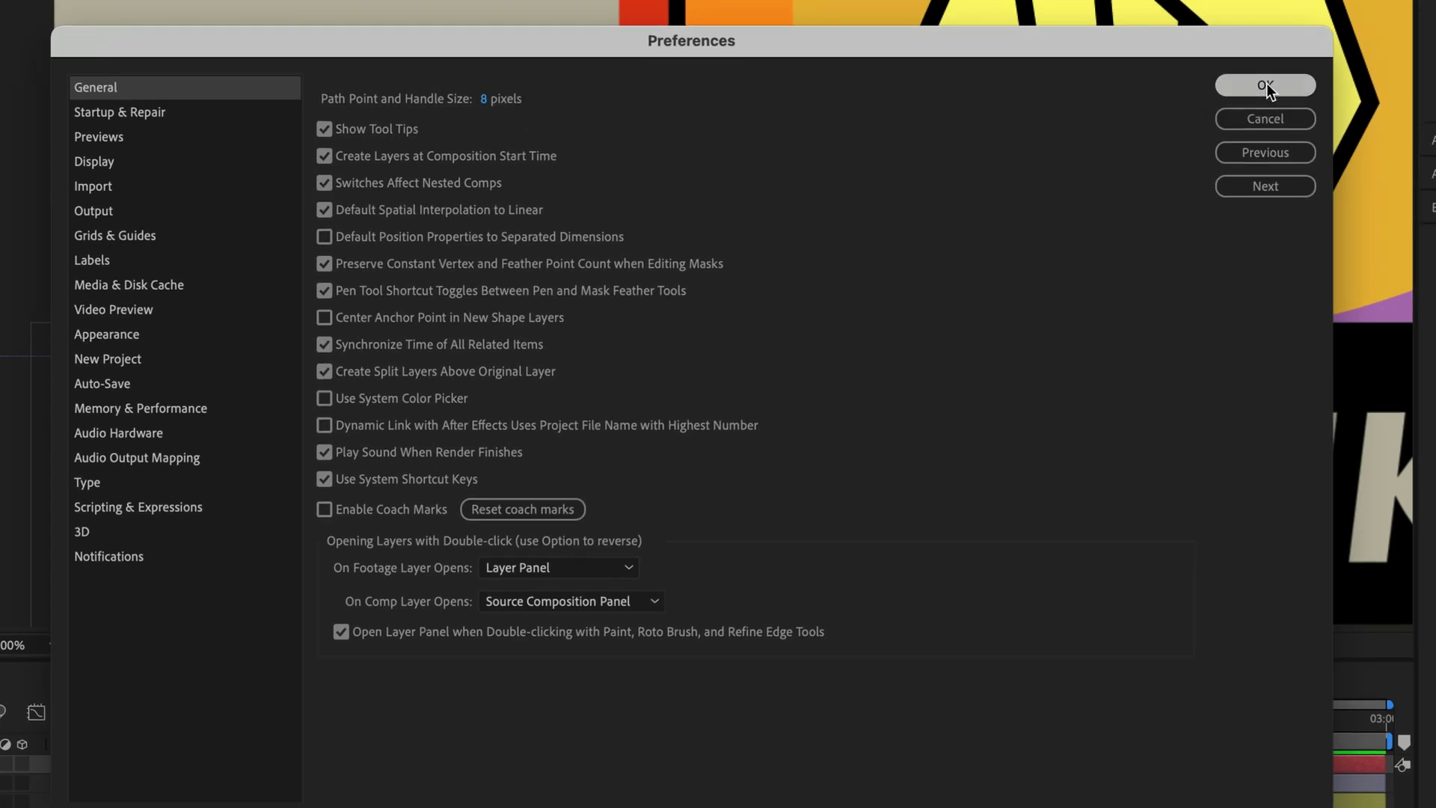
left_click(1267, 87)
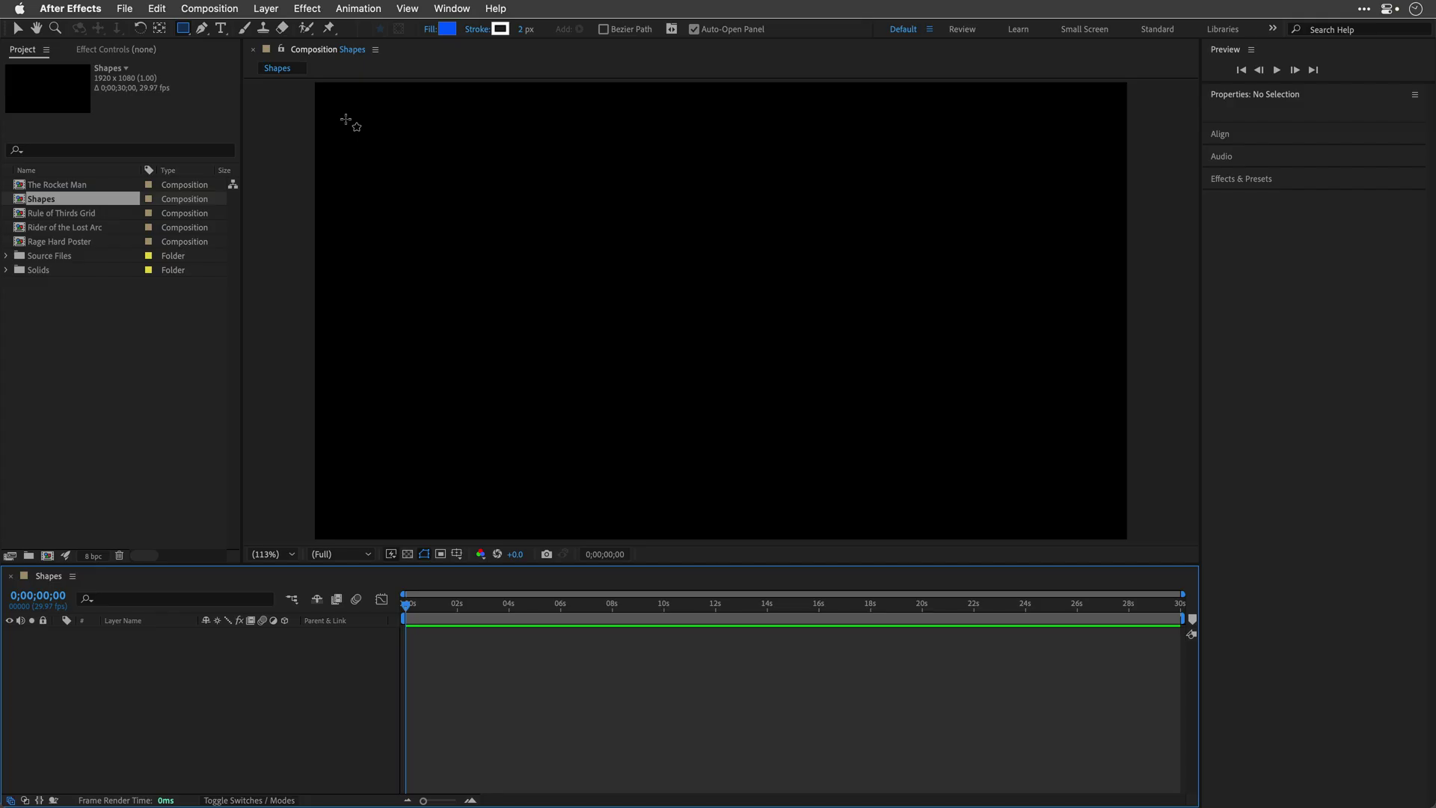
Draw a blue rectangle and enable Center Anchor Point in New Shape Layers
left_click_drag(345, 118, 522, 290)
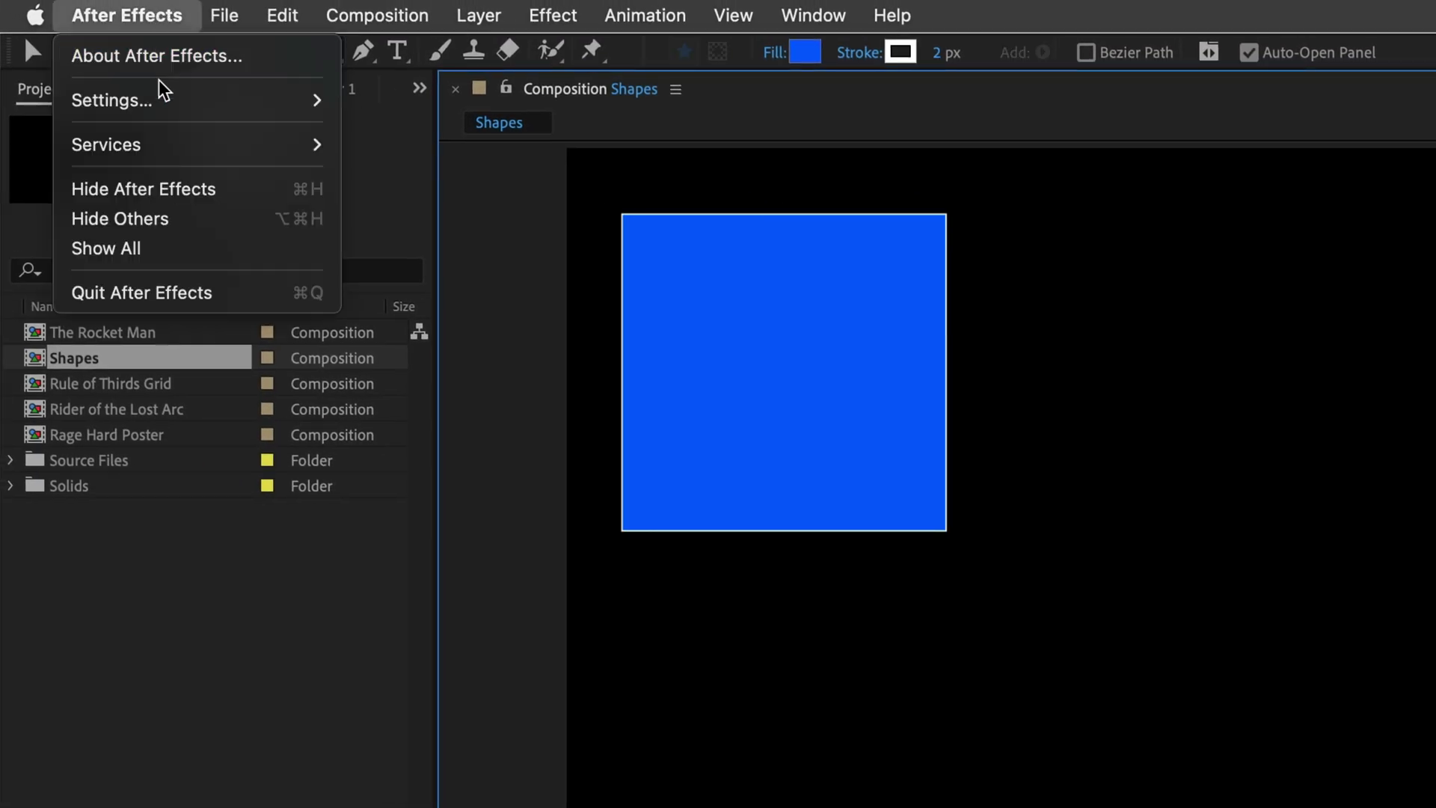
mouse_move(111, 100)
left_click(394, 107)
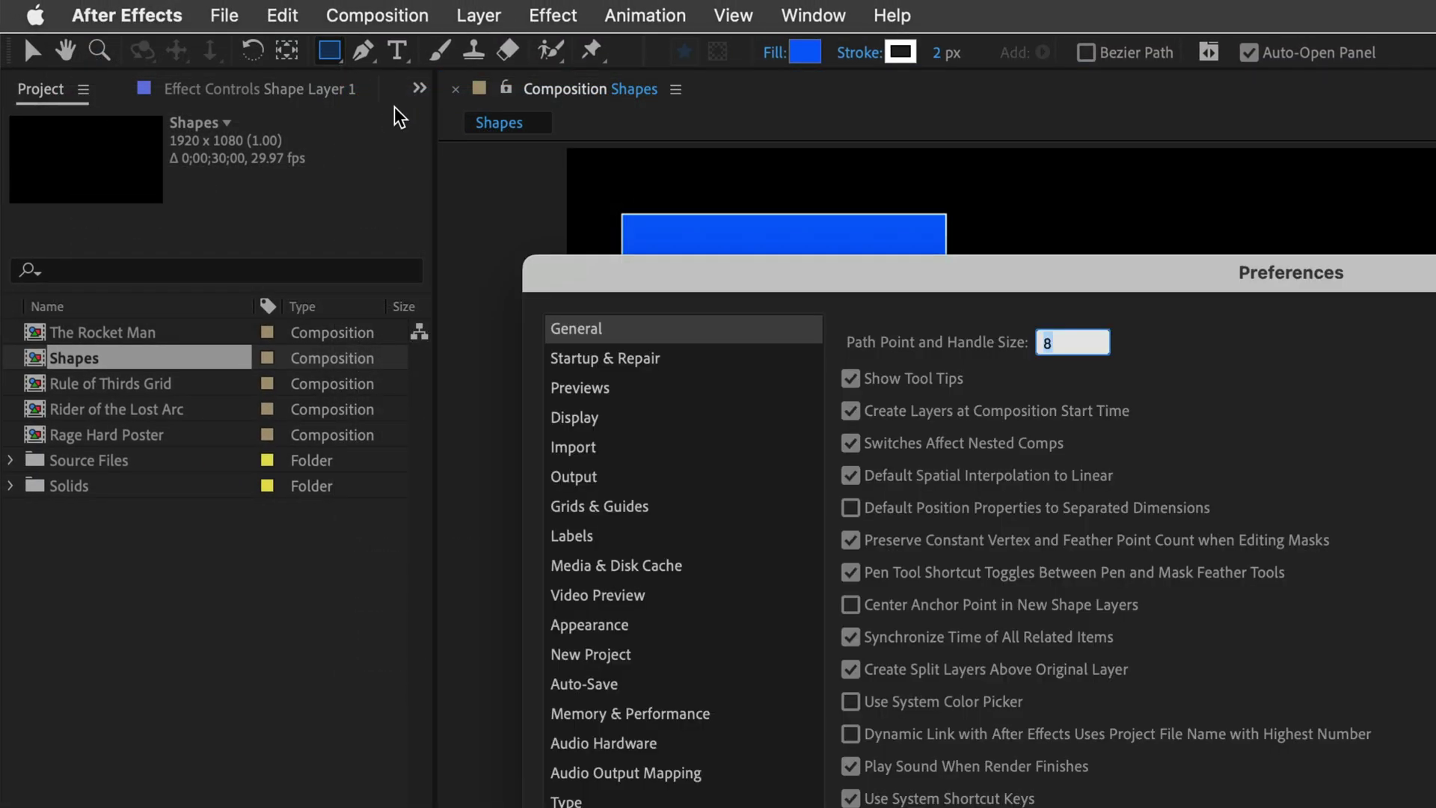
left_click(868, 604)
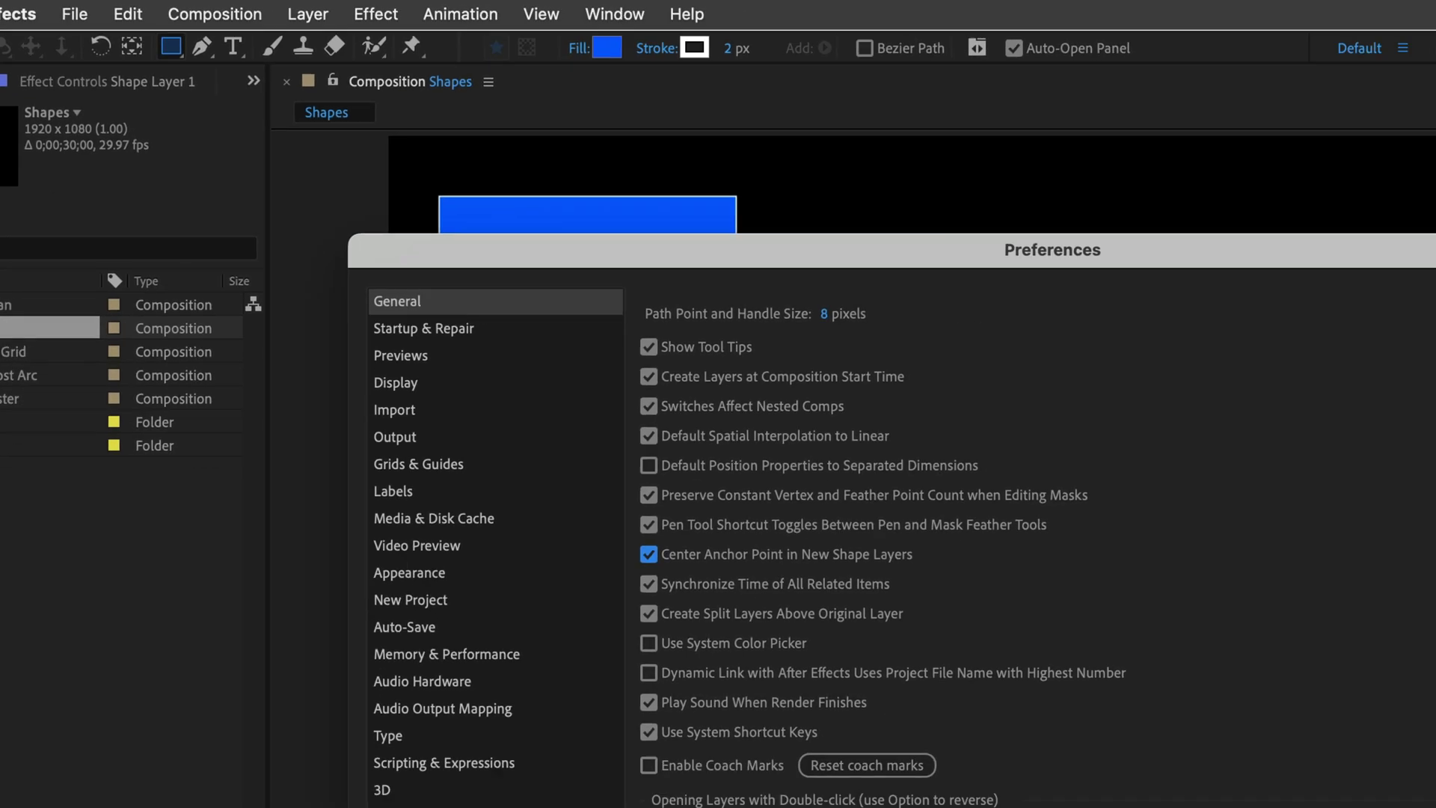
left_click(1372, 268)
Draw a small star on the canvas with the Star Tool
left_click(16, 45)
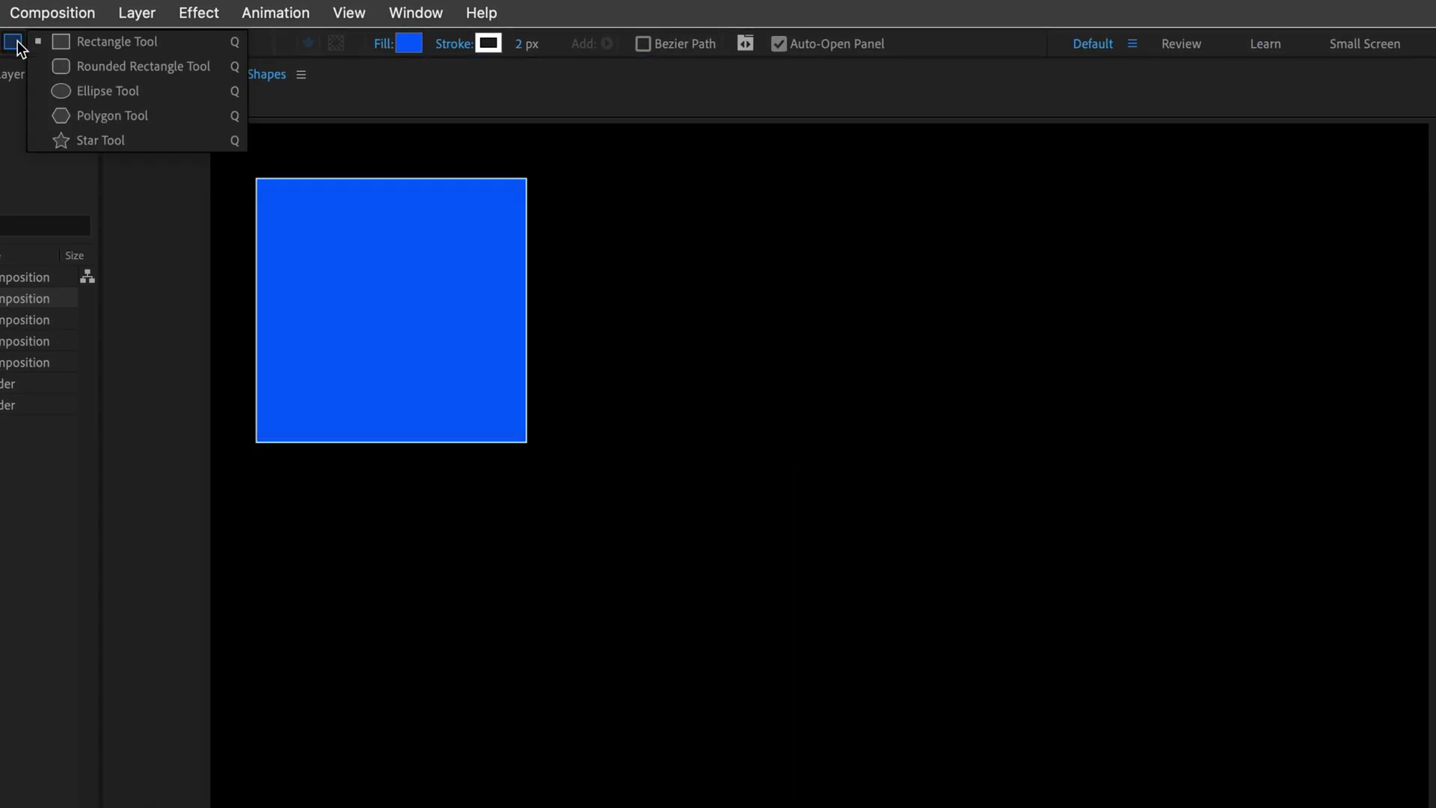
left_click(61, 133)
left_click_drag(940, 432, 1060, 574)
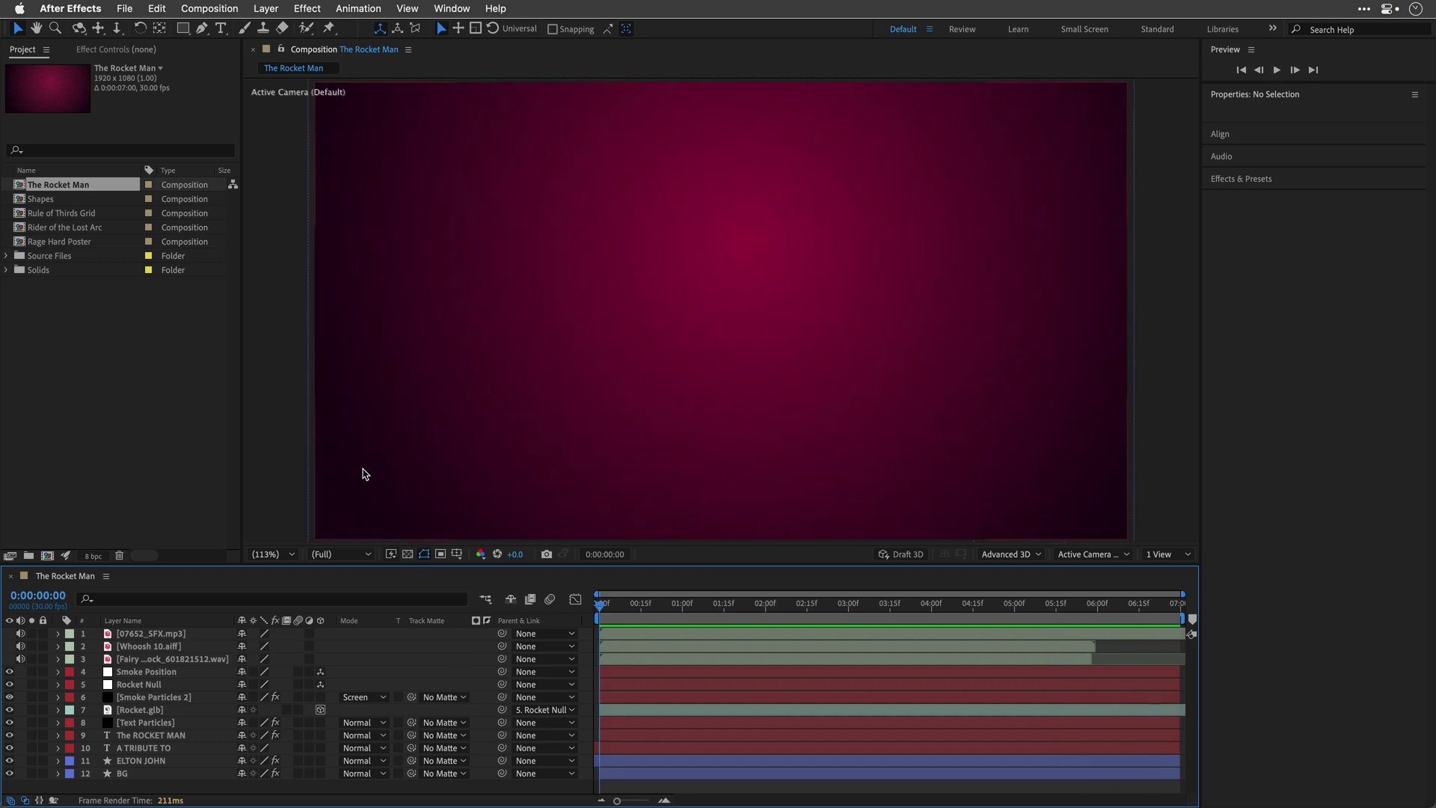
Enable Mute Audio When Preview Is Not Real-time in the Previews preferences
left_click(70, 8)
mouse_move(63, 54)
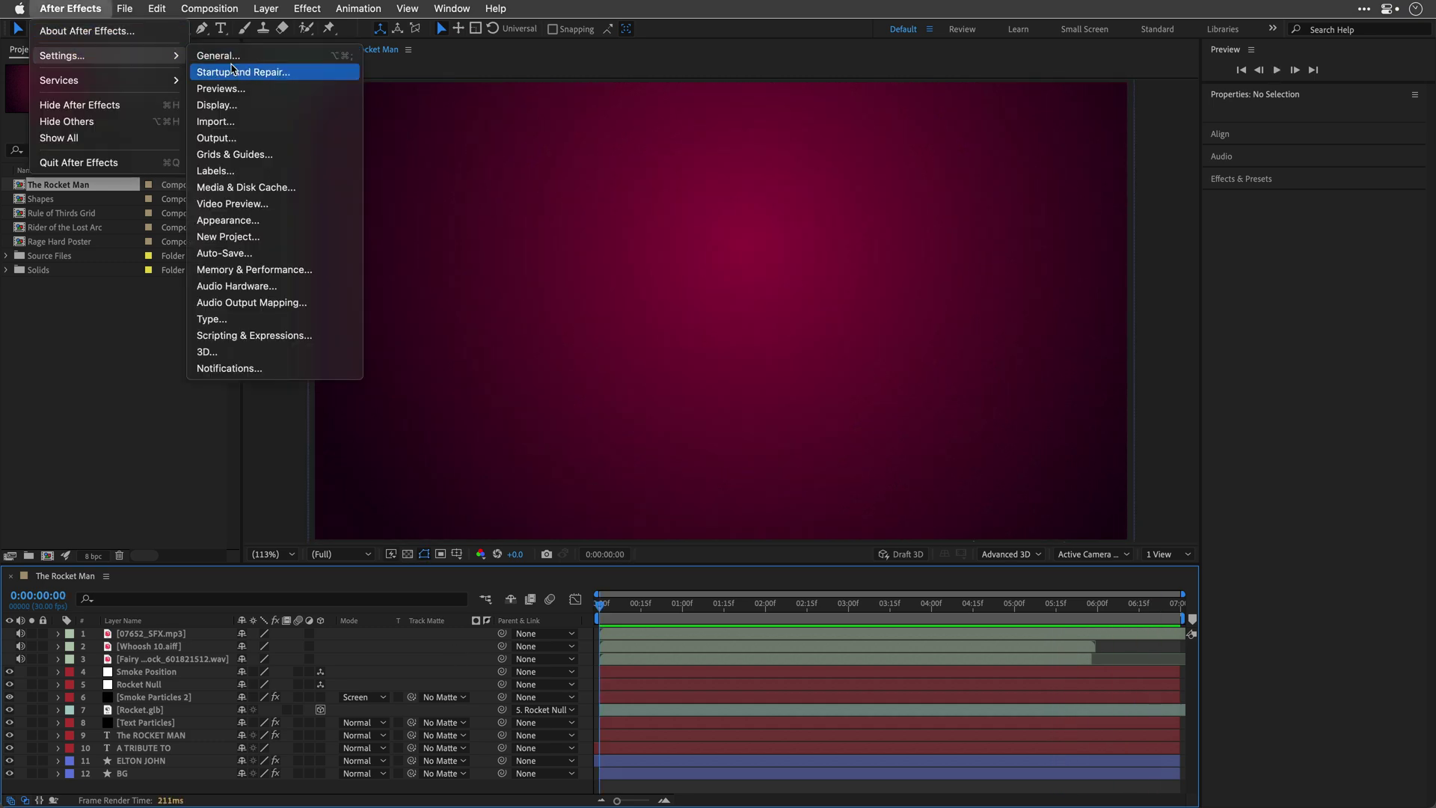
left_click(225, 88)
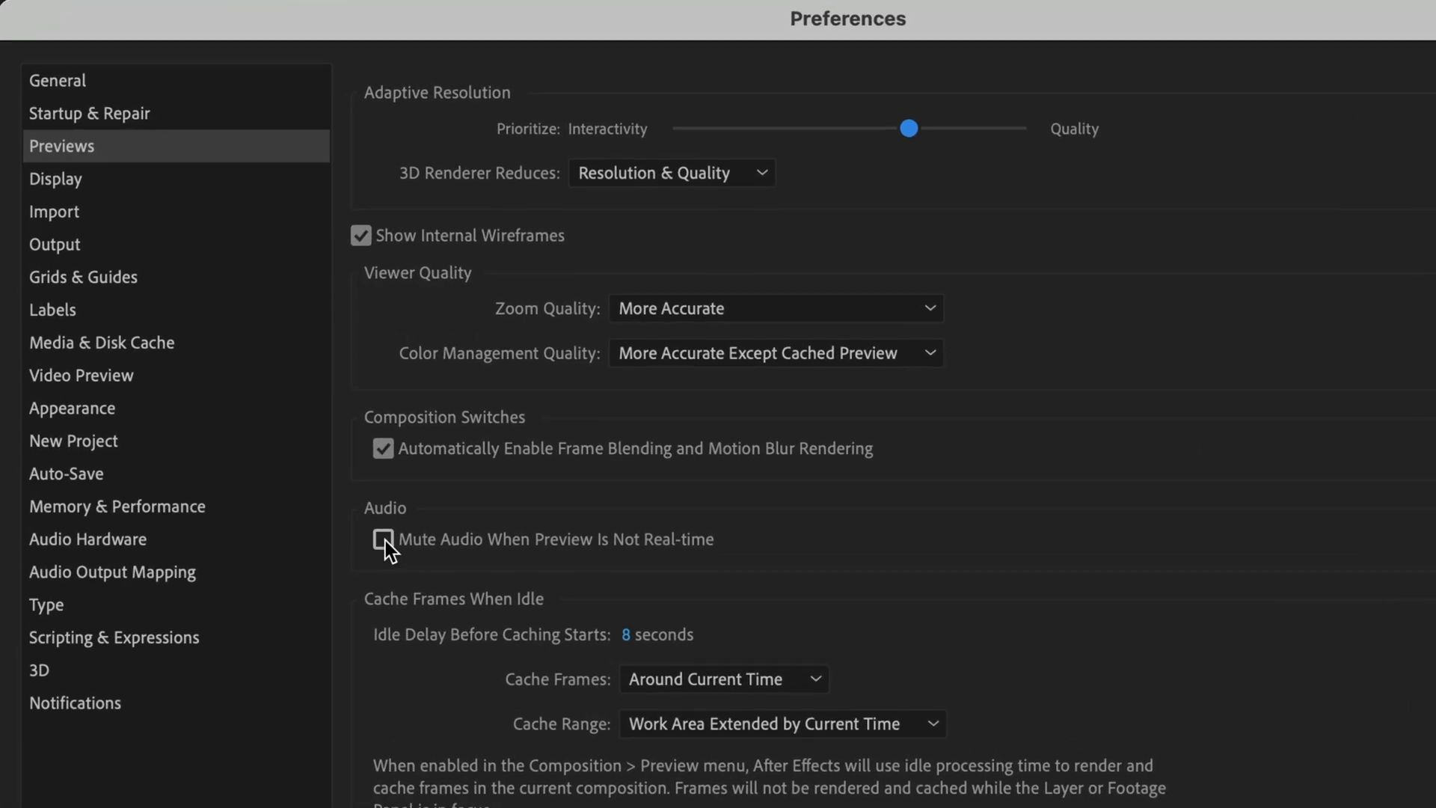
left_click(464, 438)
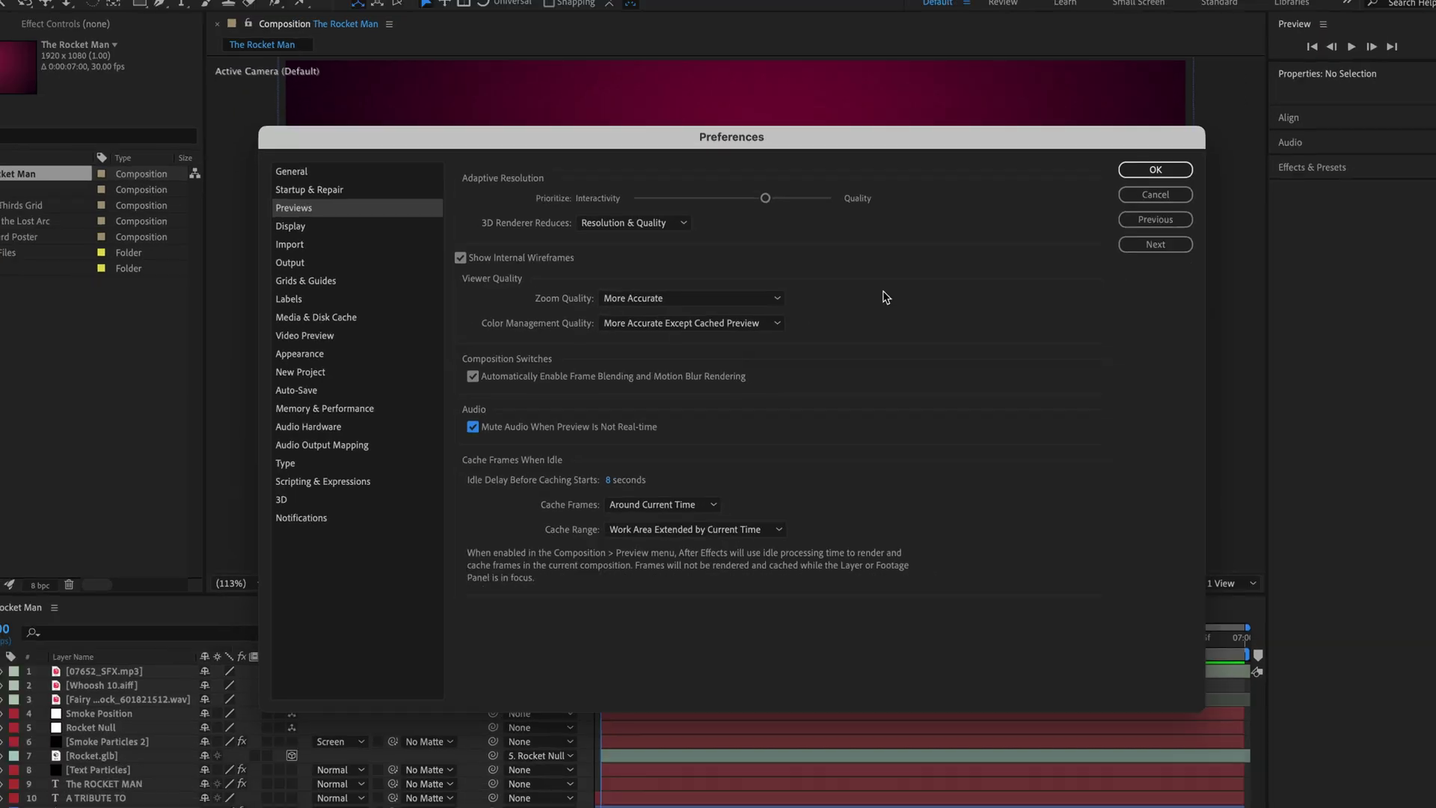
left_click(1089, 184)
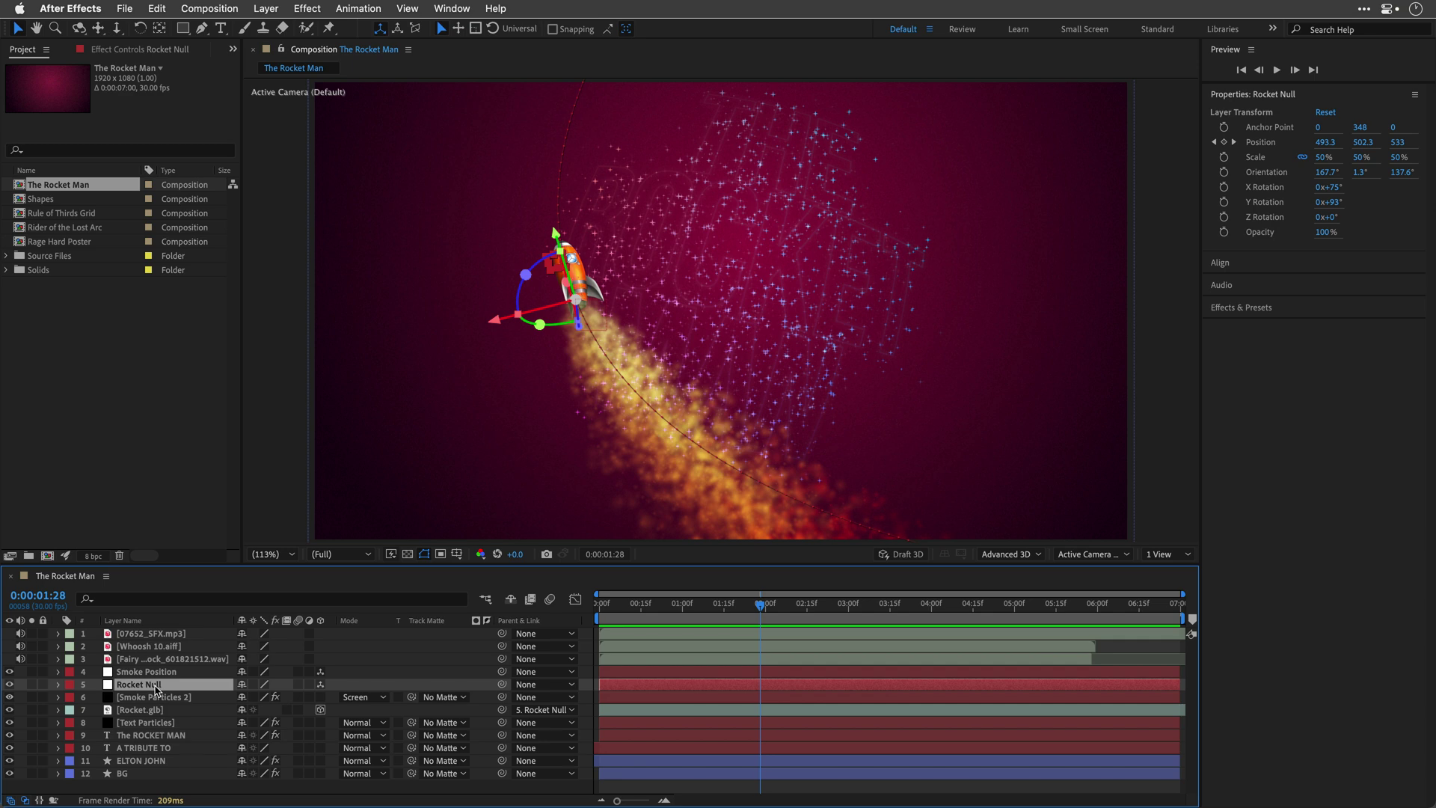
left_click(88, 10)
mouse_move(123, 112)
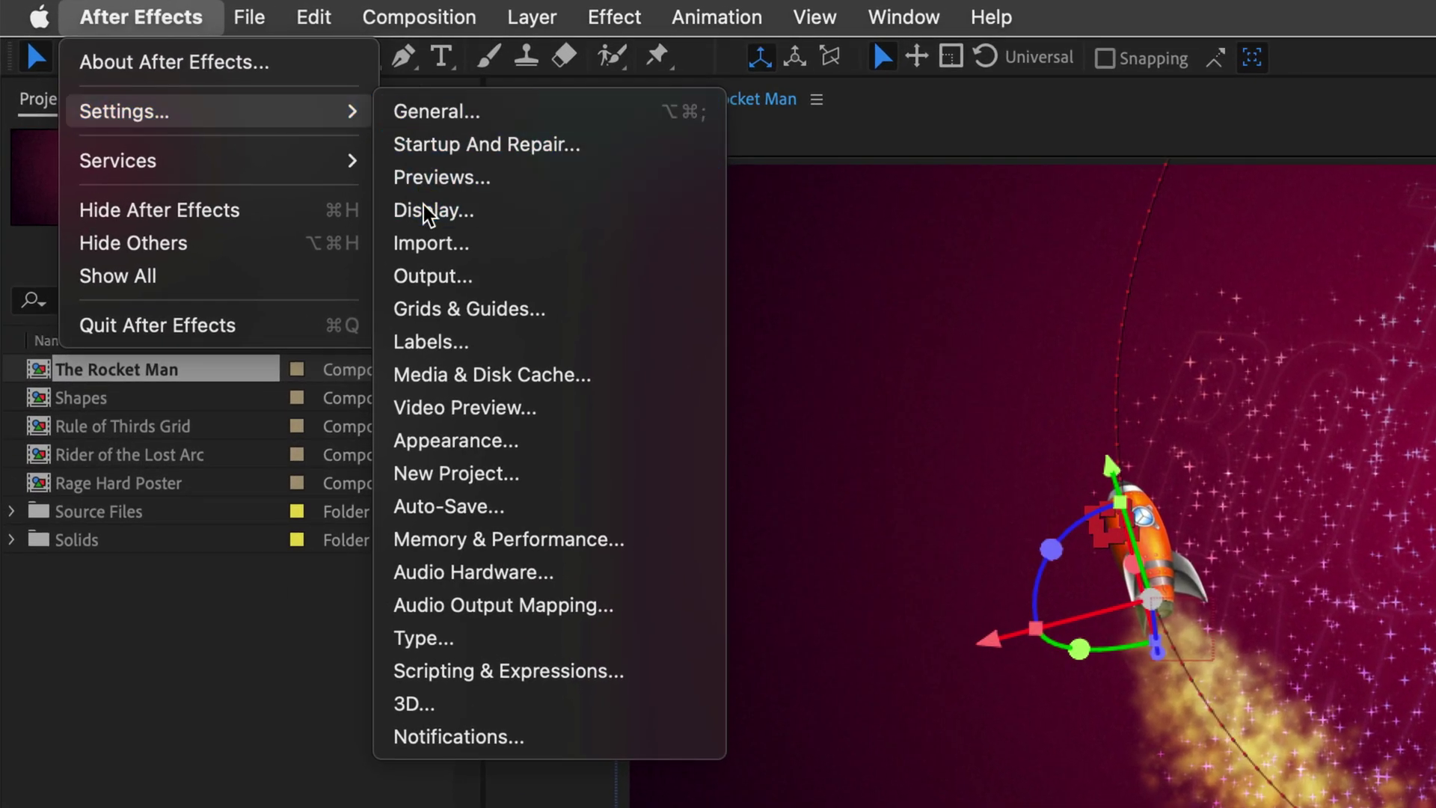
left_click(426, 211)
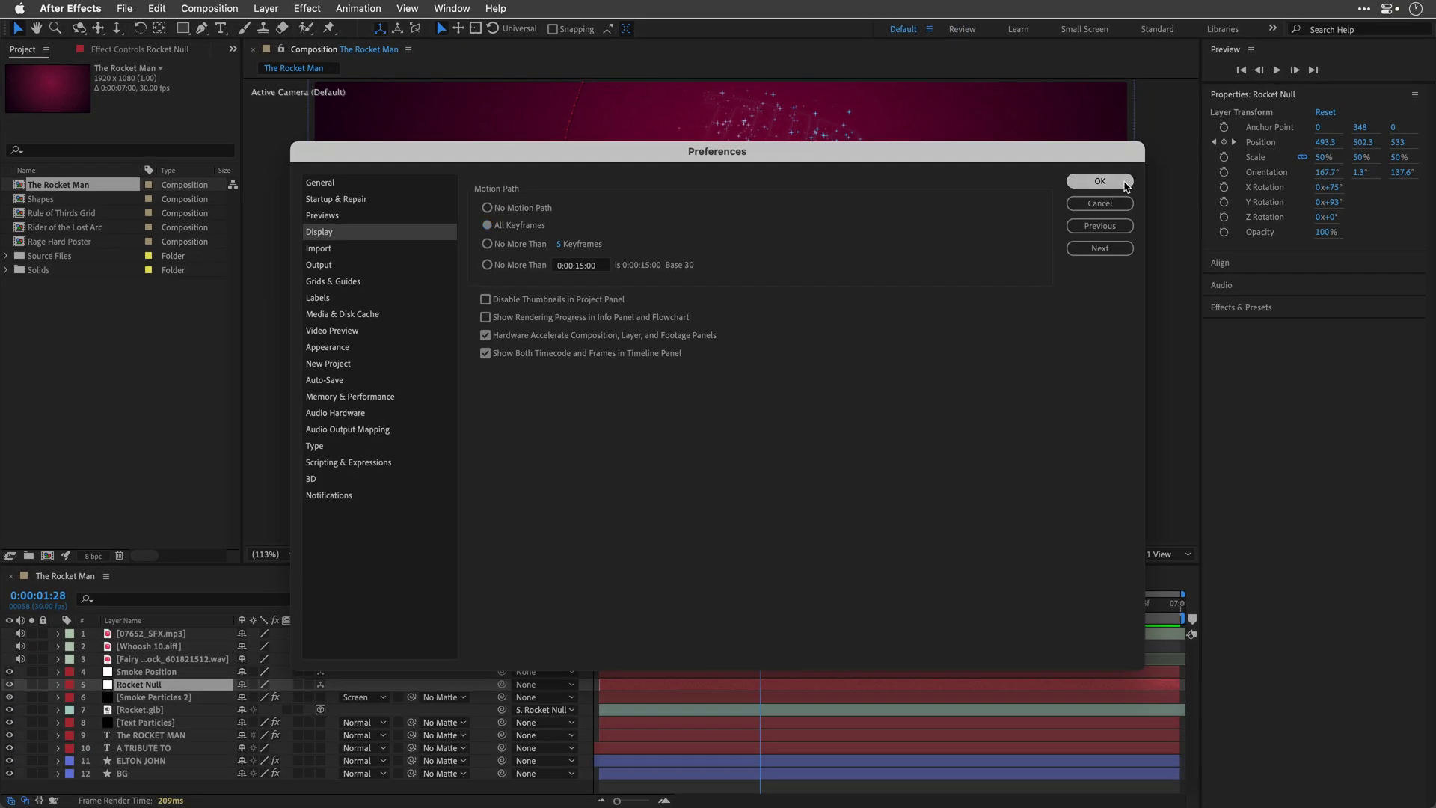
left_click(1124, 183)
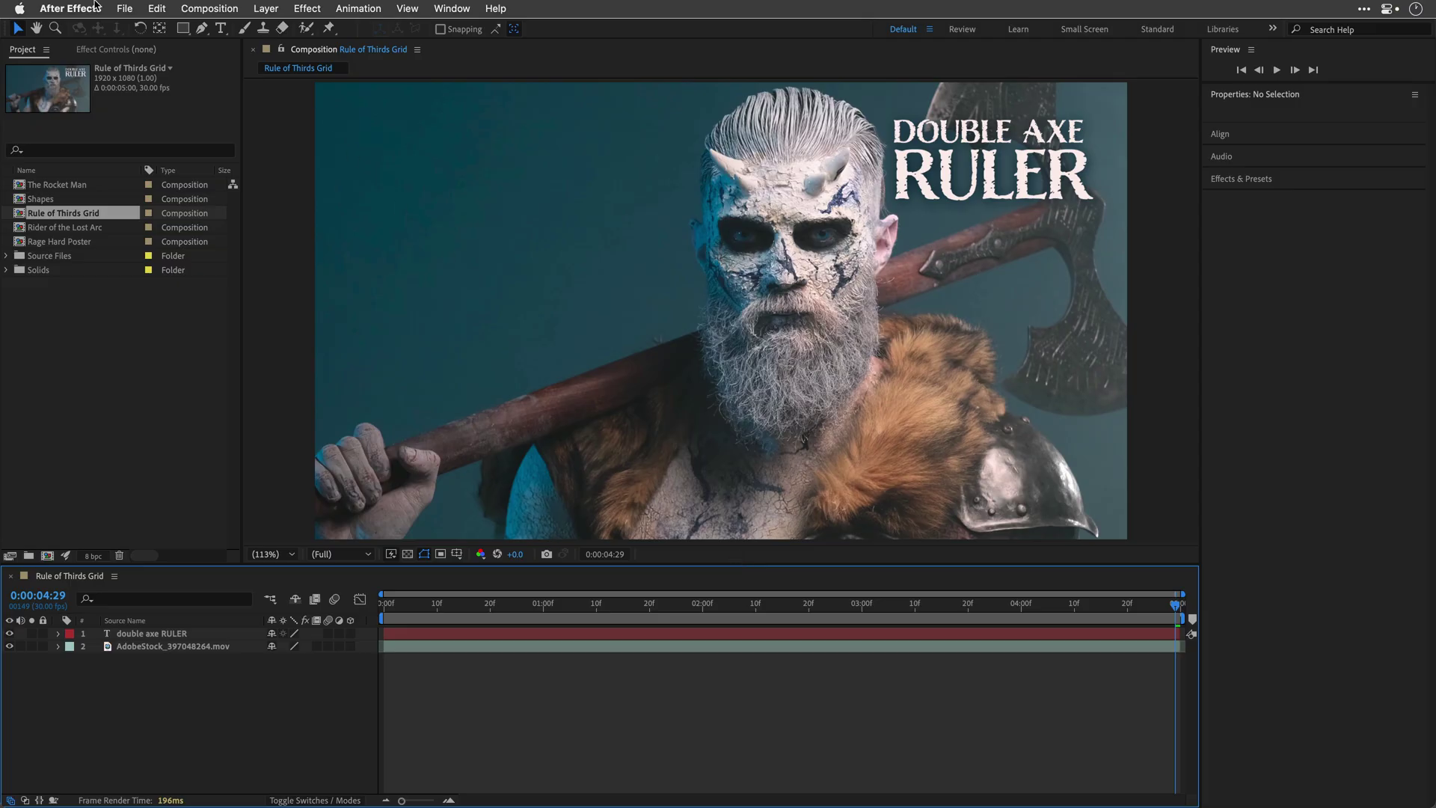
Set the Proportional Grid to 3×3 in Grids & Guides preferences
left_click(97, 6)
mouse_move(111, 100)
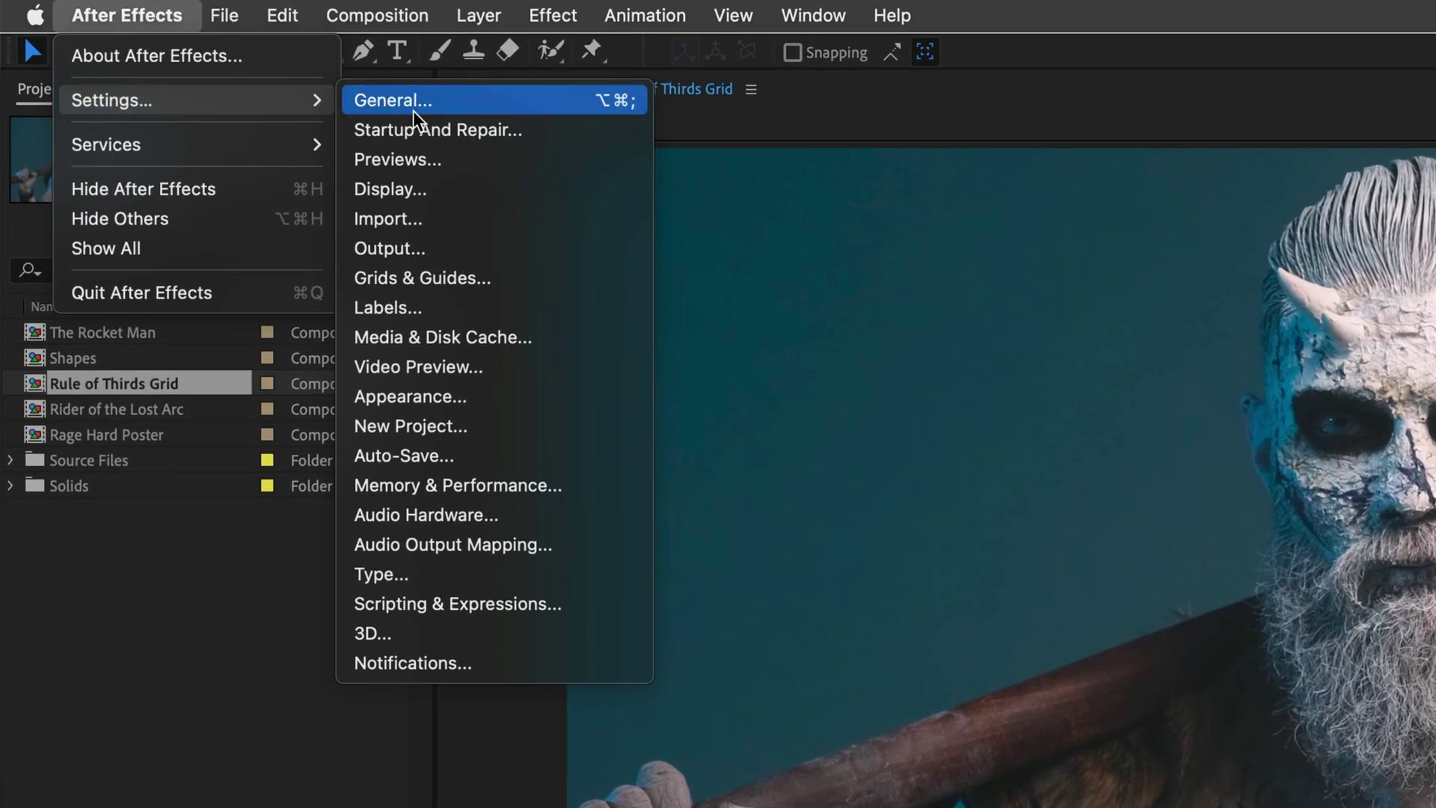
left_click(439, 276)
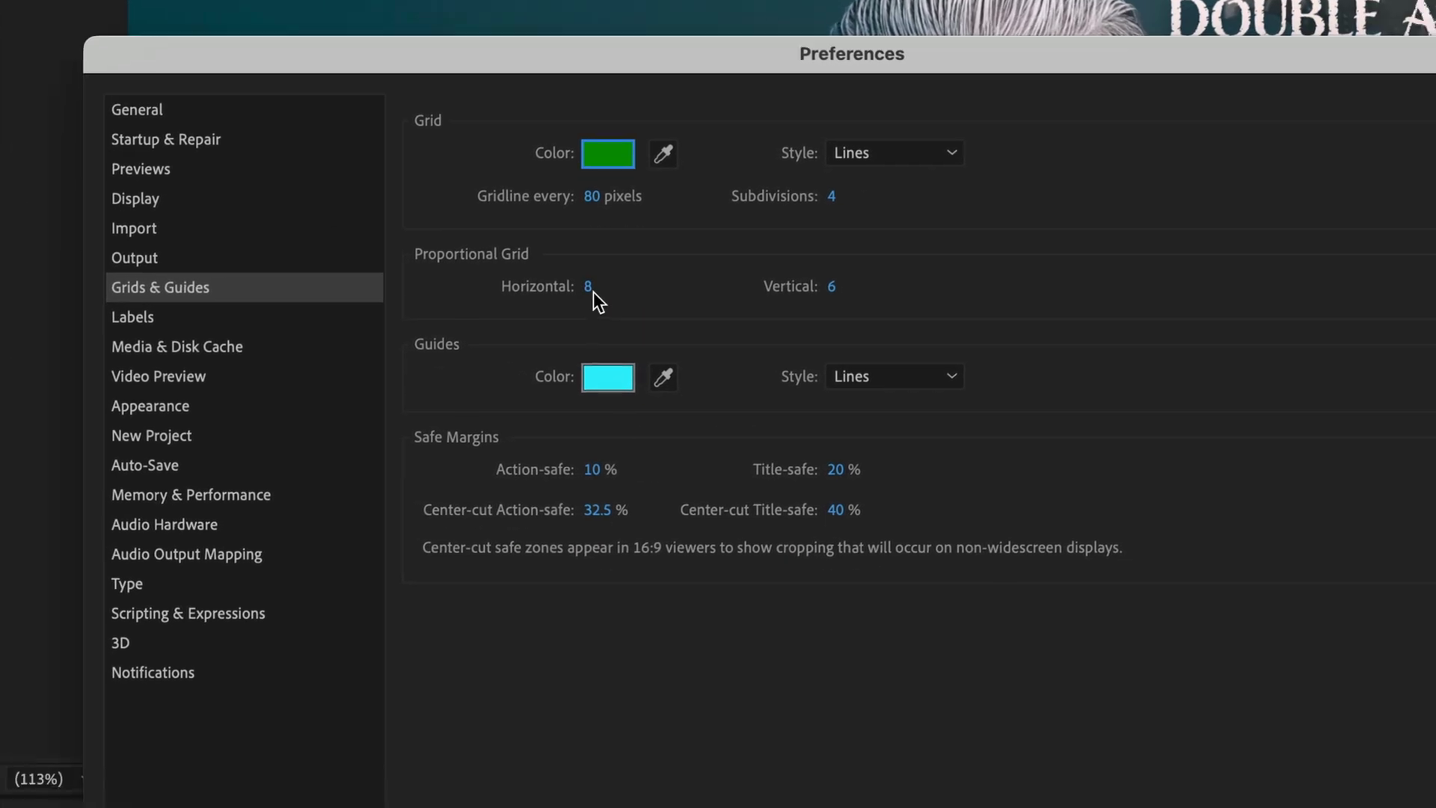
left_click(588, 287)
type("3")
key("Tab")
type("3")
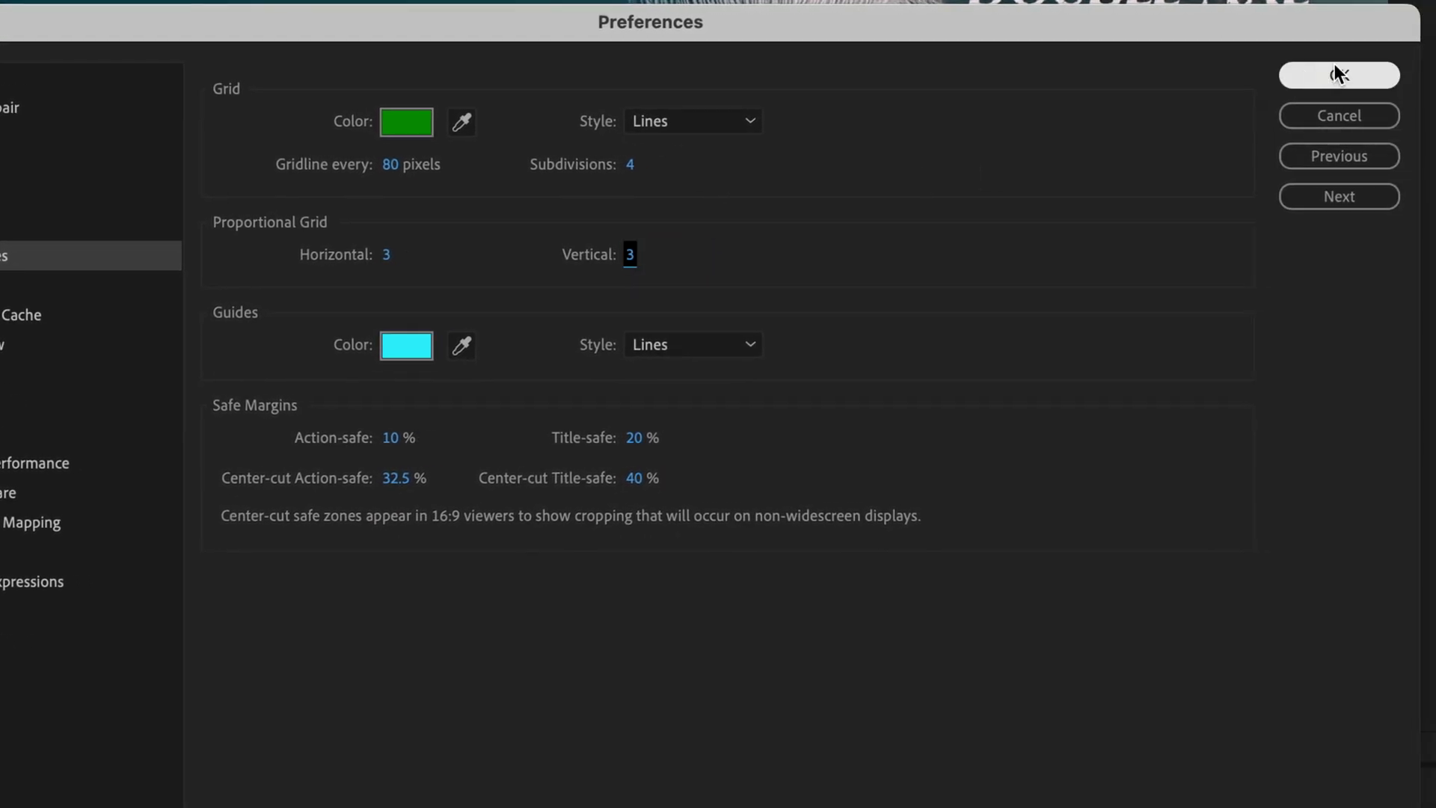
left_click(1336, 74)
Show the proportional thirds grid, shift the warrior footage left, and preview
left_click(238, 472)
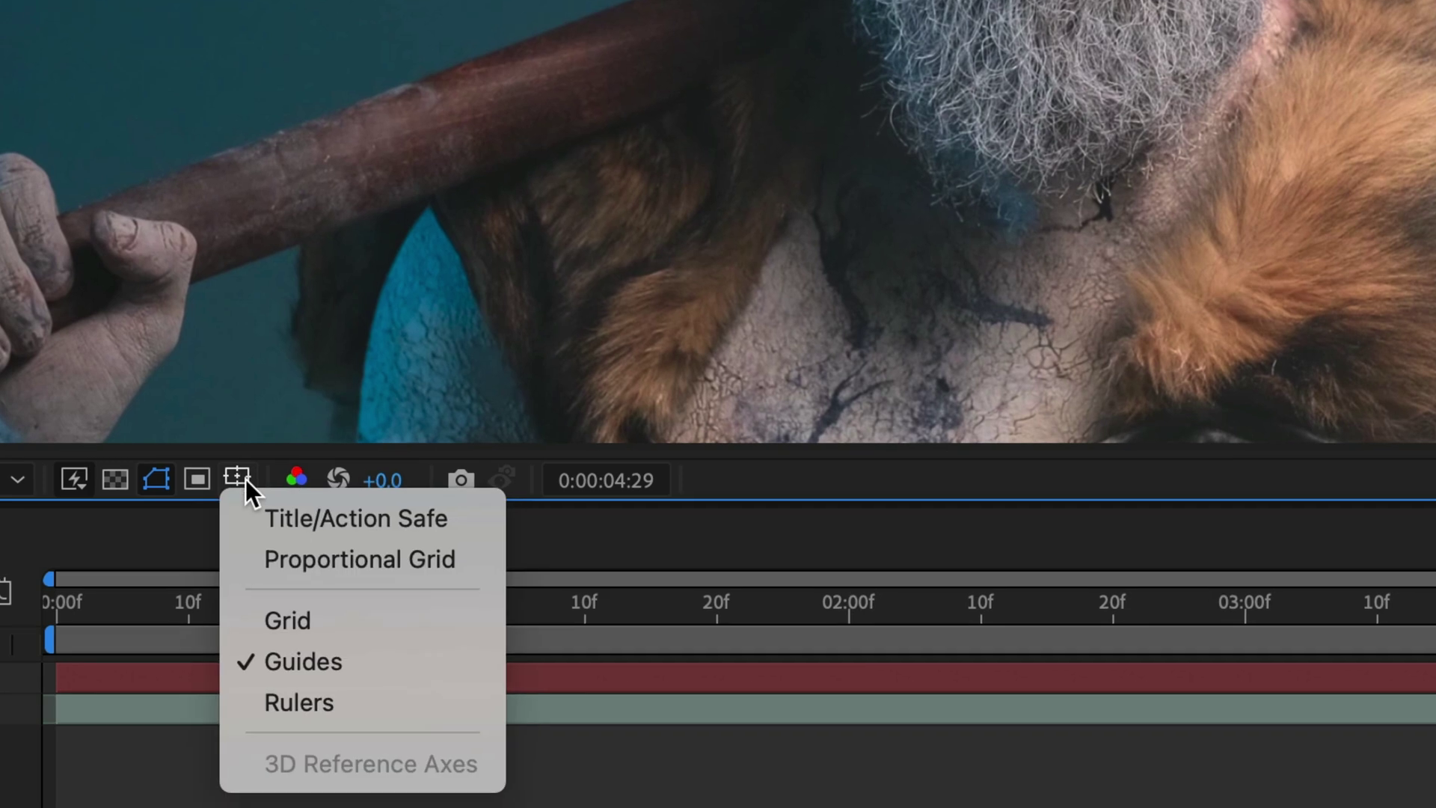
left_click(271, 553)
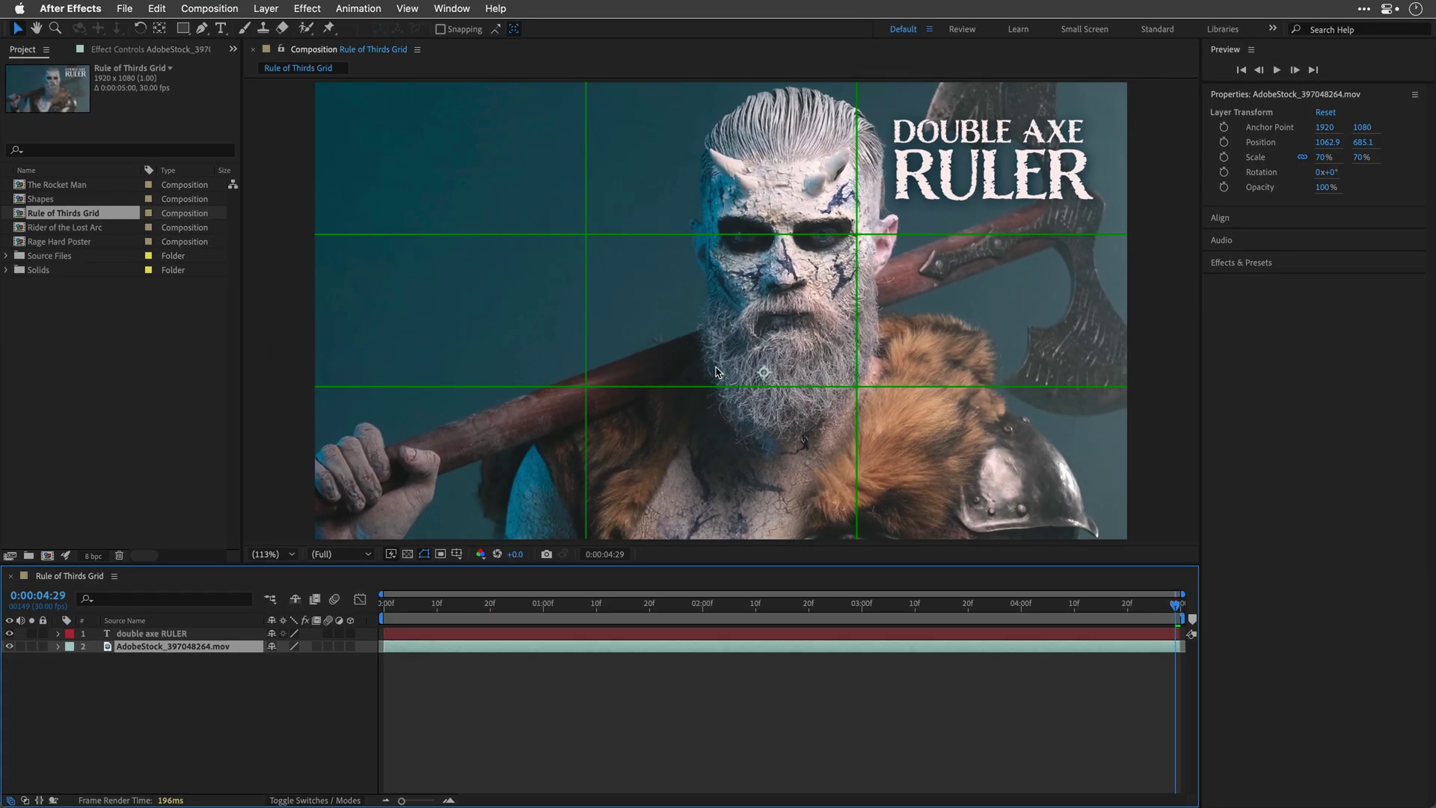
left_click_drag(717, 372, 515, 383)
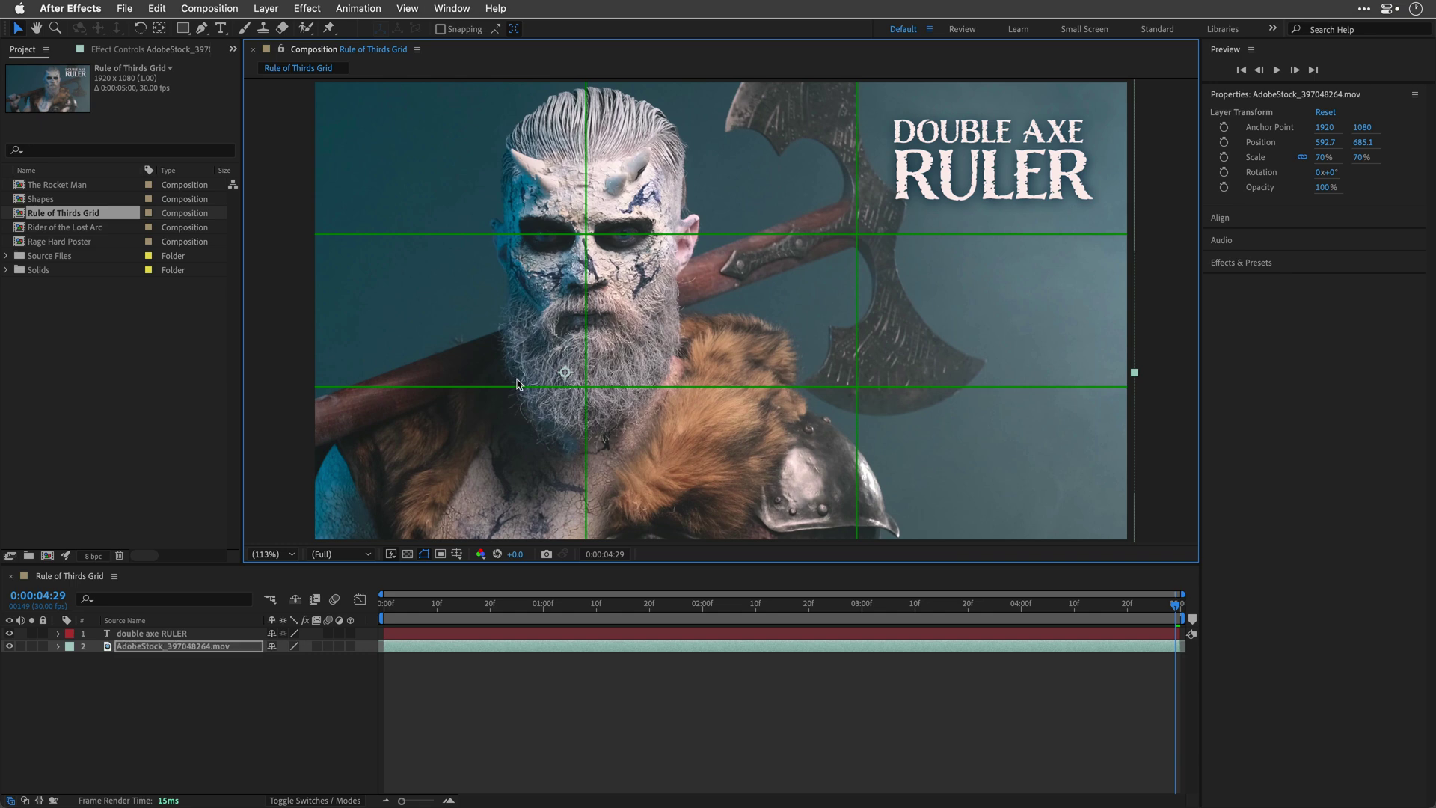
left_click(549, 695)
key("space")
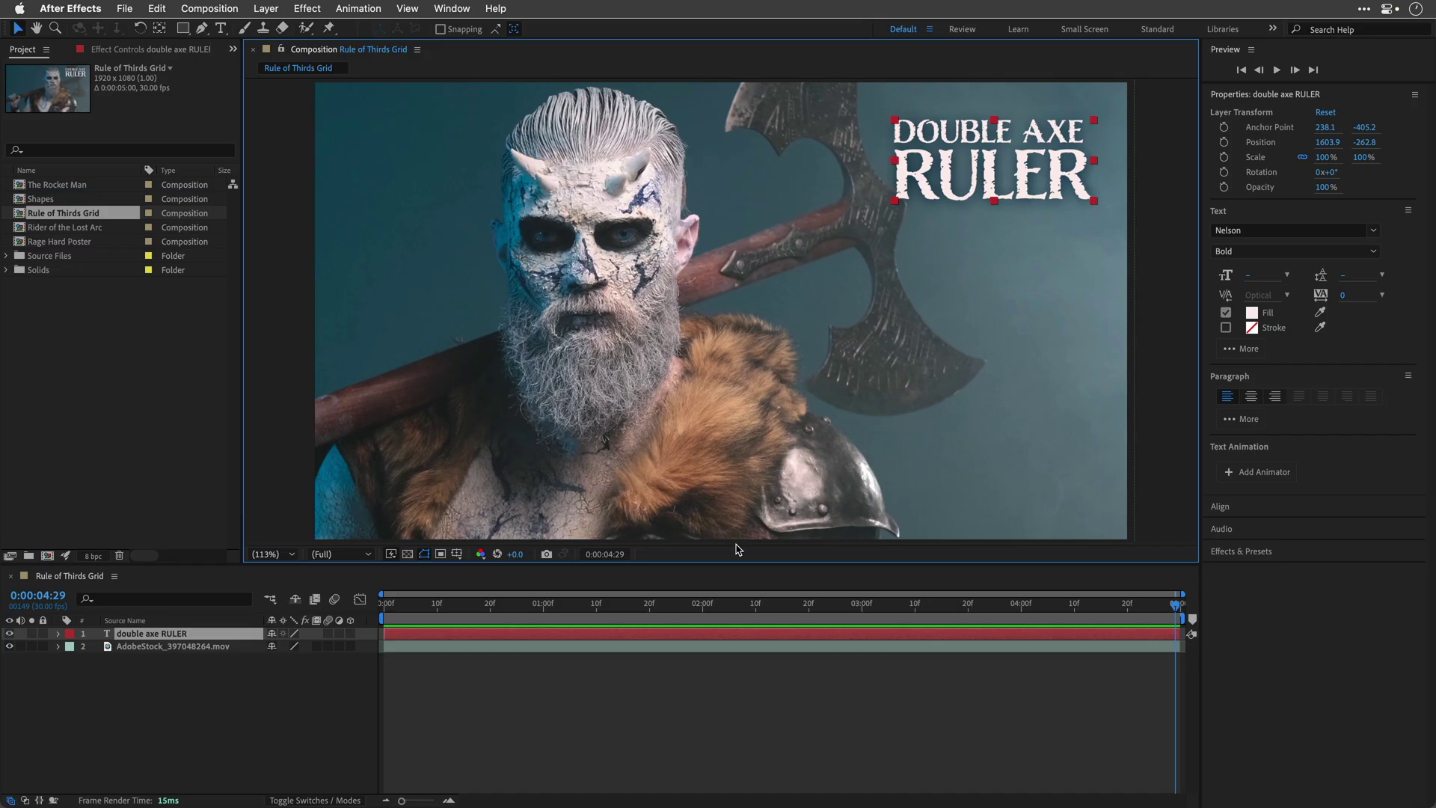
Set Type preview size to Medium and Recent Fonts to 8, then view the font list
left_click(82, 12)
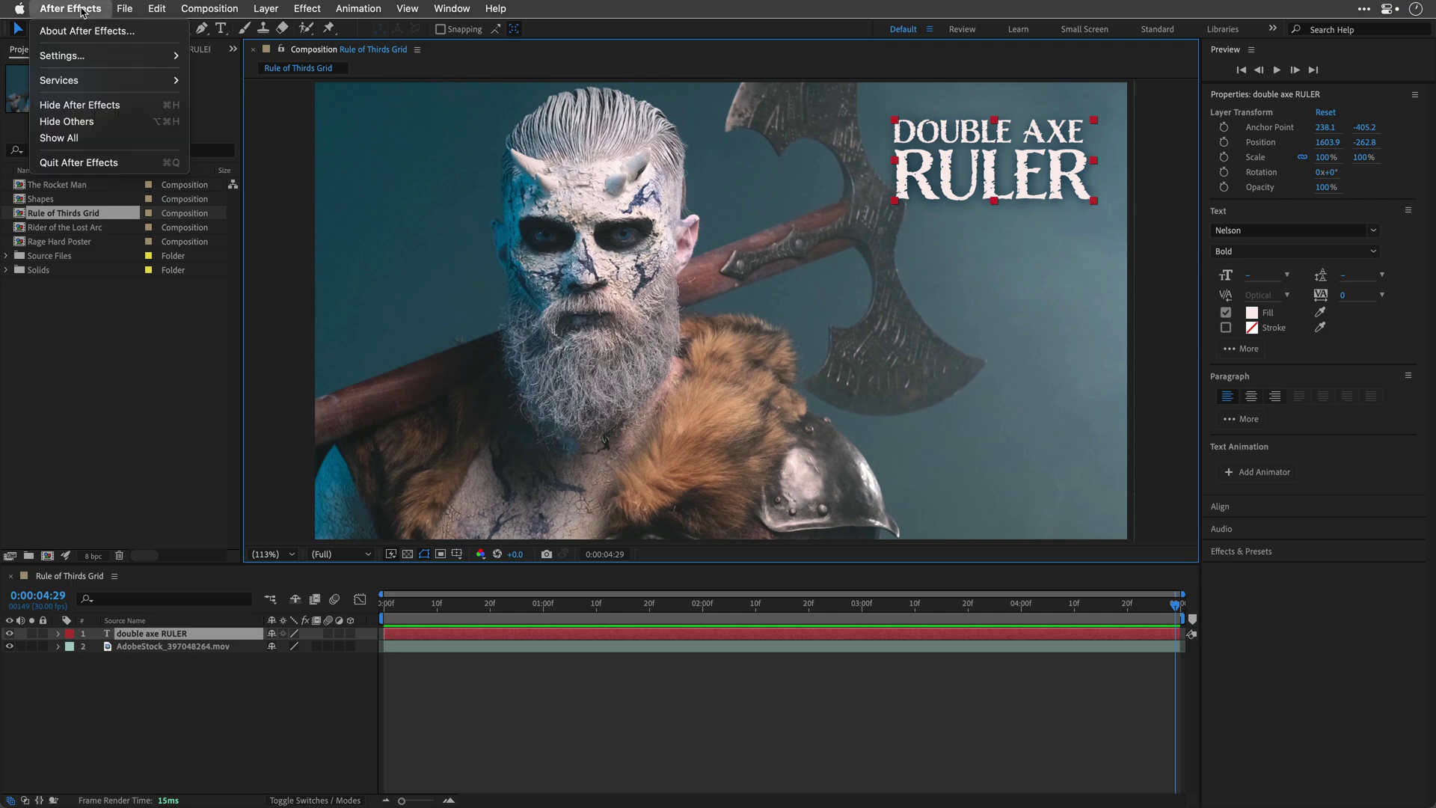
mouse_move(123, 111)
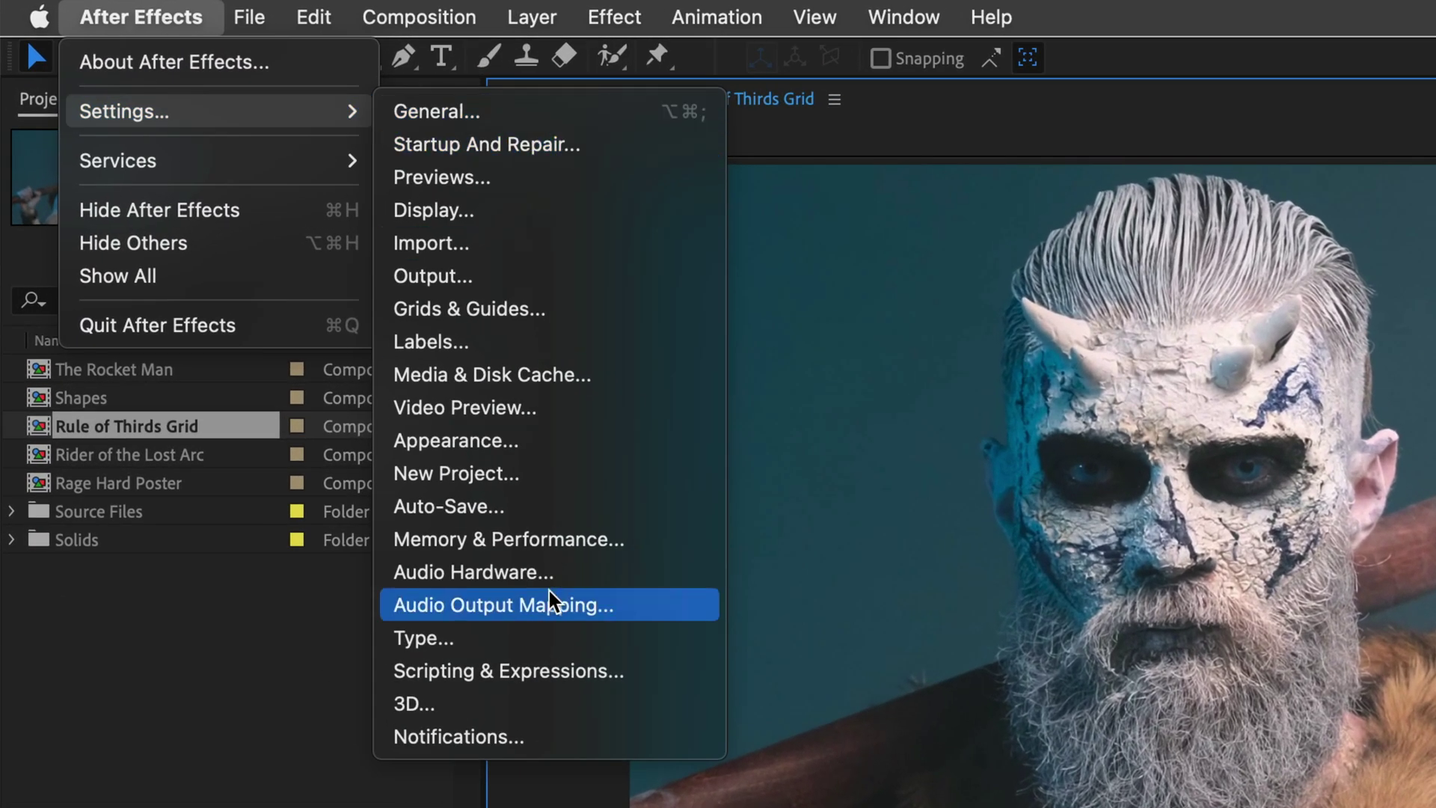
left_click(549, 651)
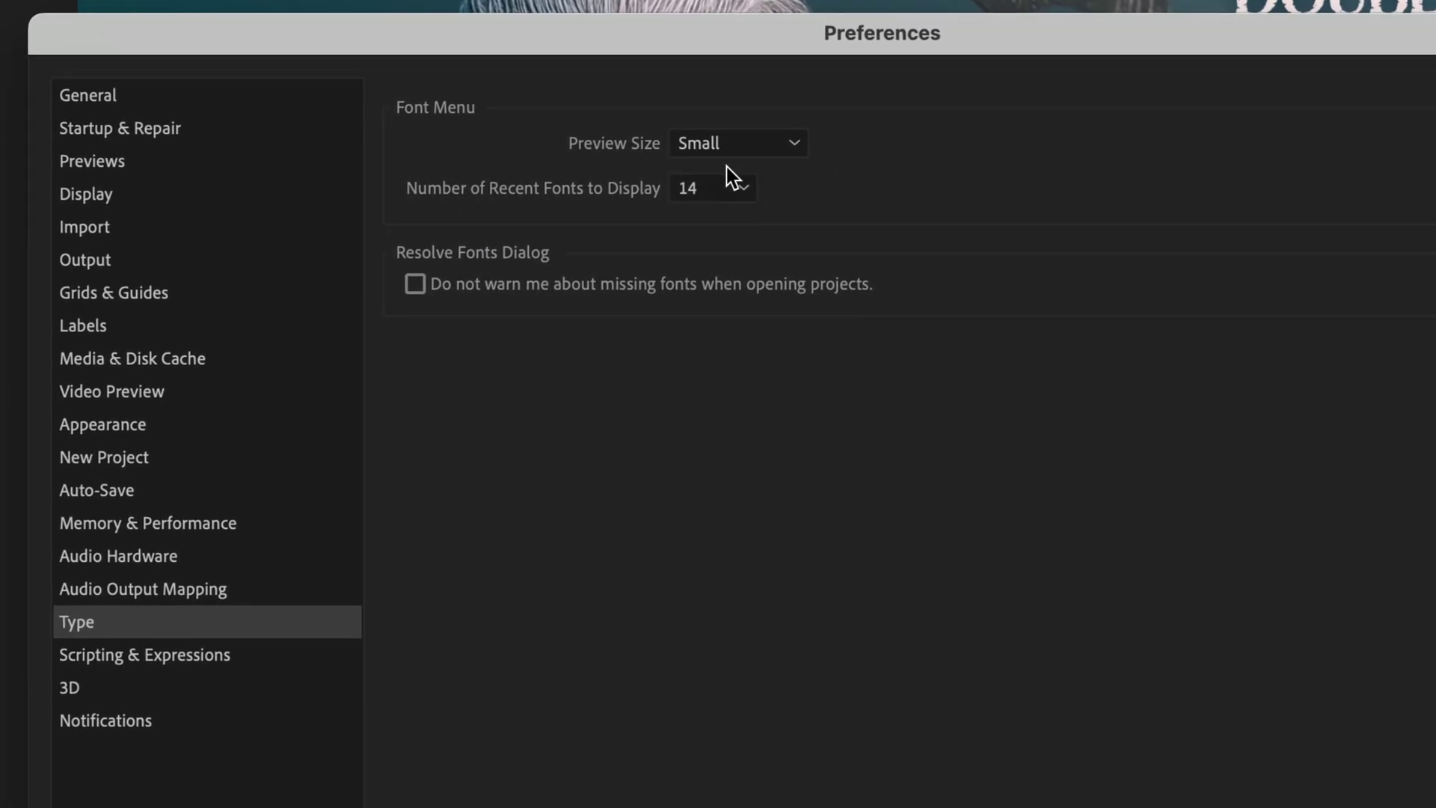
left_click(746, 141)
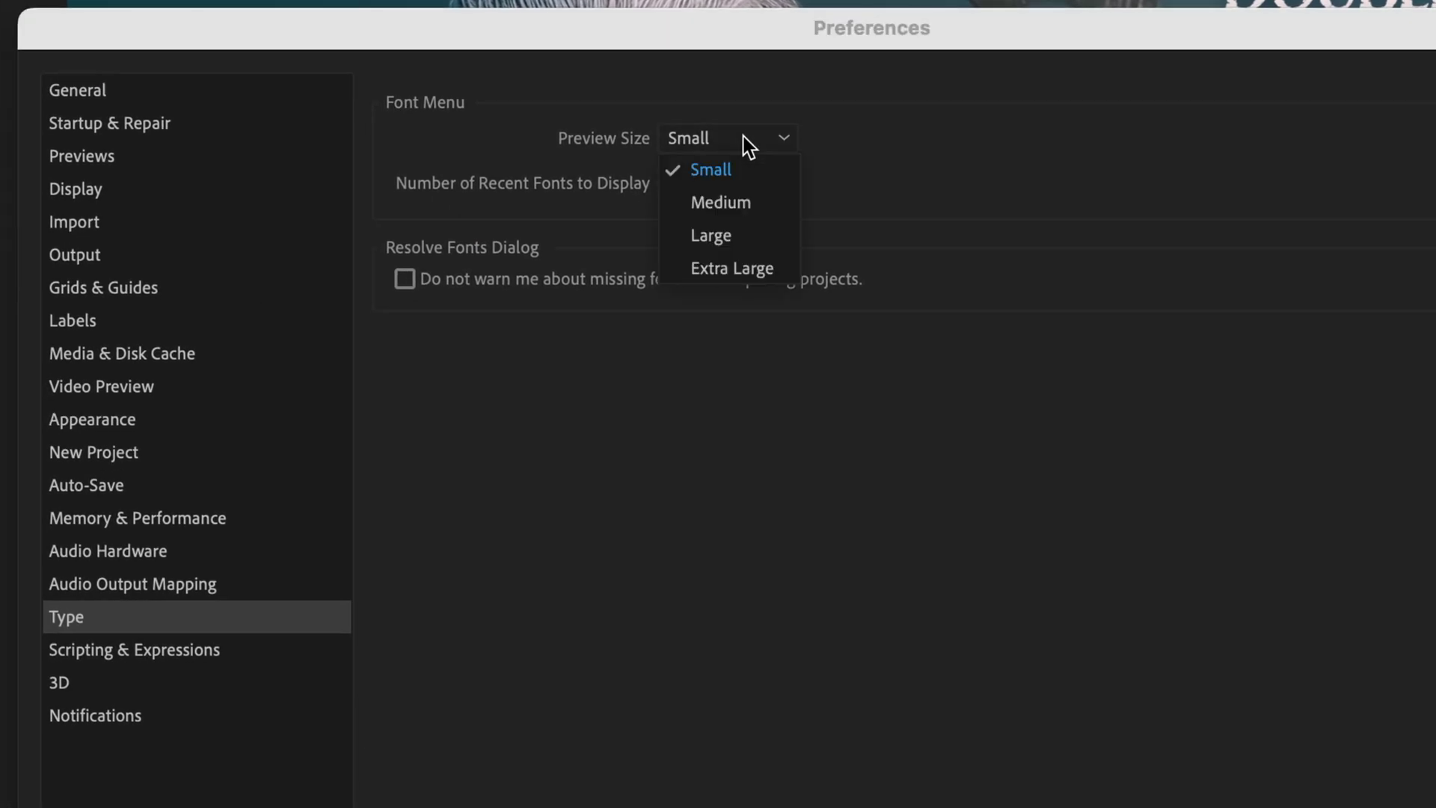
left_click(754, 213)
left_click(720, 199)
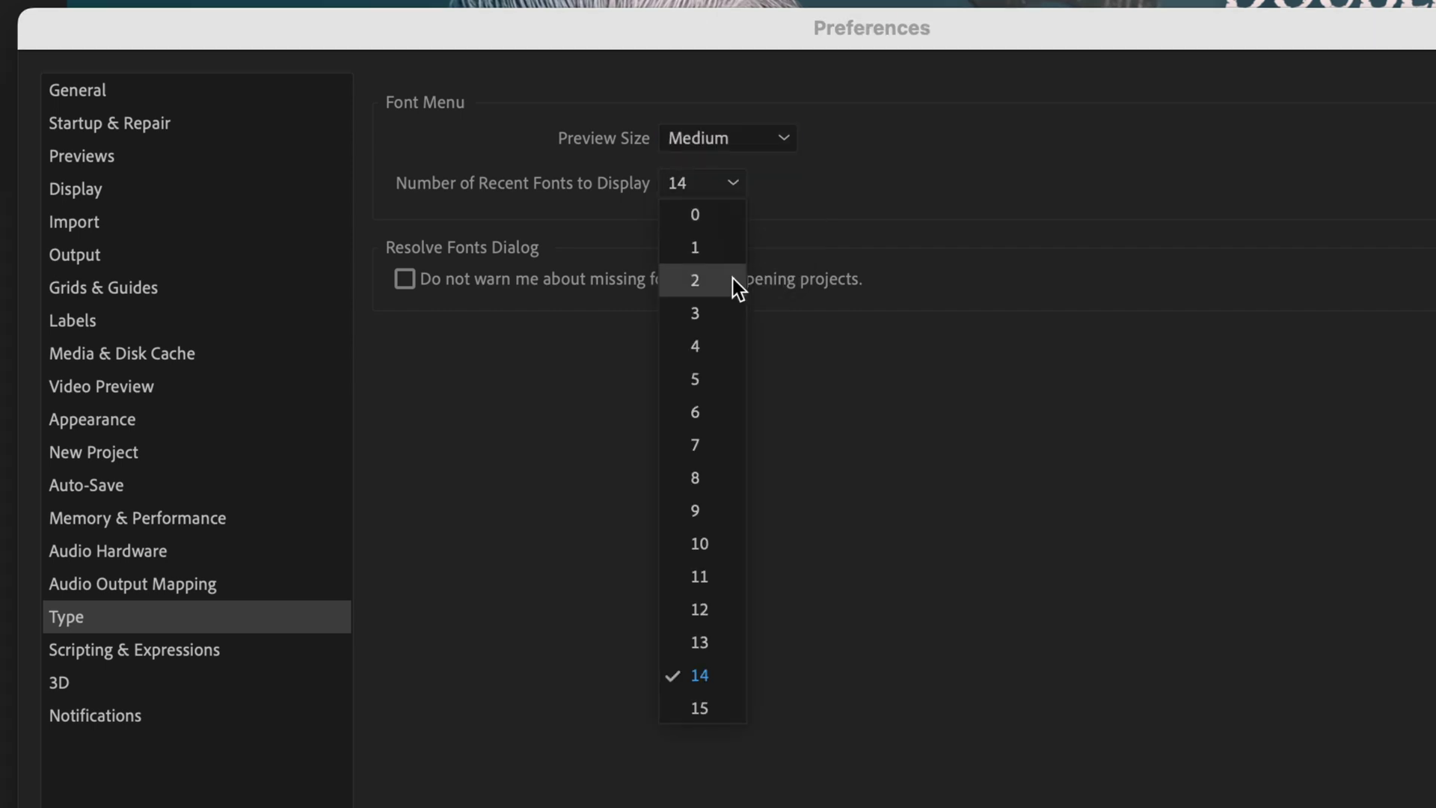
left_click(739, 490)
left_click(1101, 182)
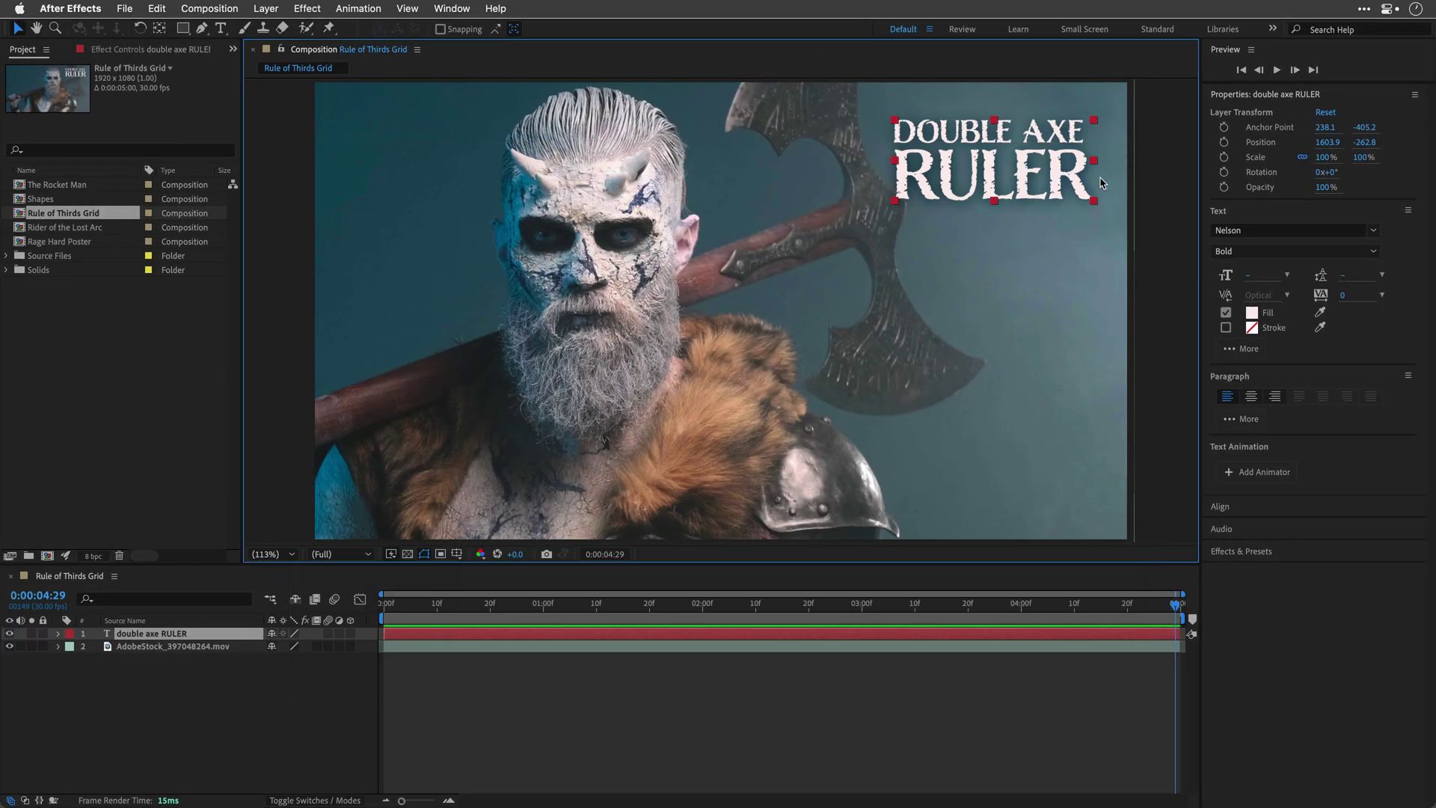
left_click(1370, 234)
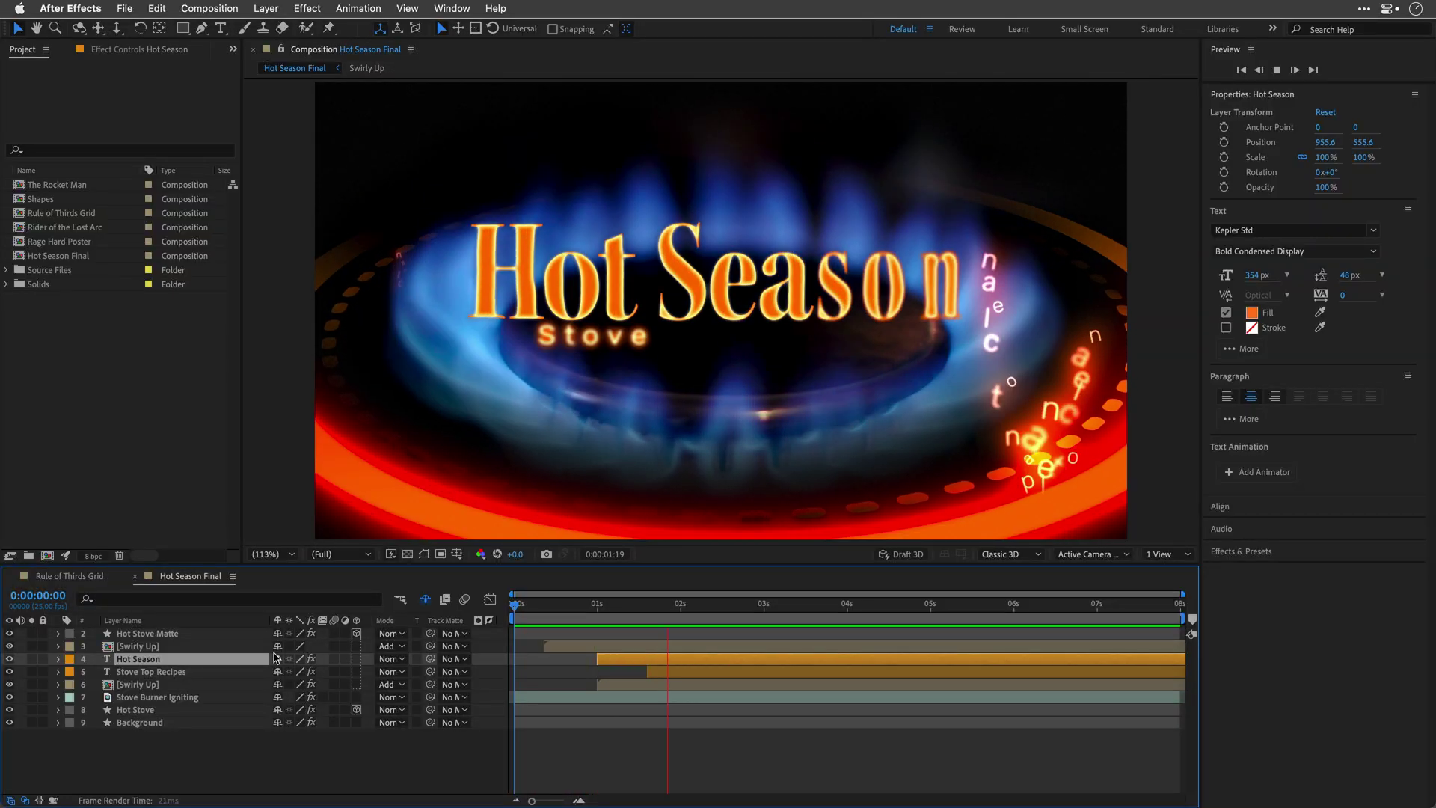
Stop playback and run the Type.jsxbin script, acknowledging its file access warning
key("space")
left_click(408, 8)
mouse_move(453, 8)
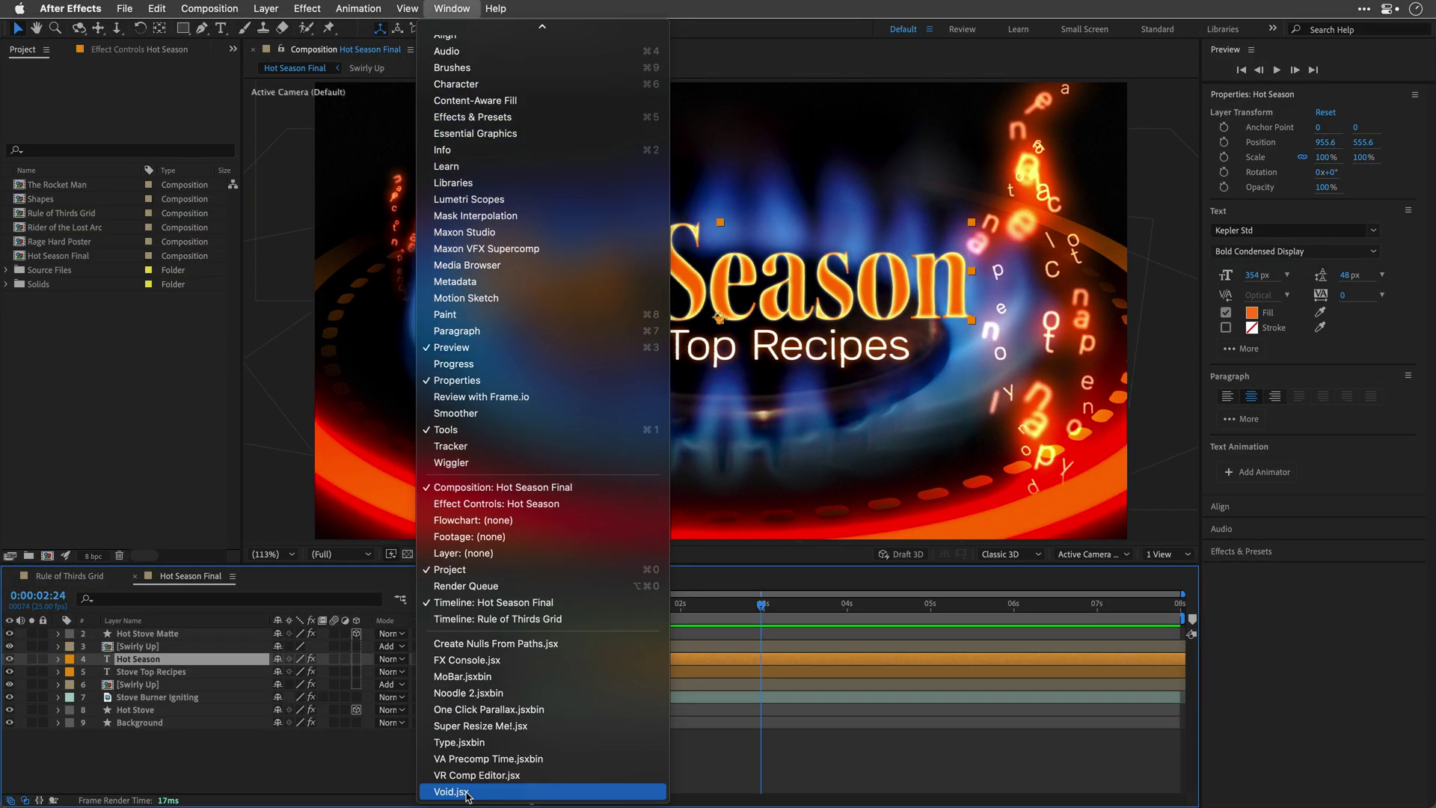
left_click(466, 743)
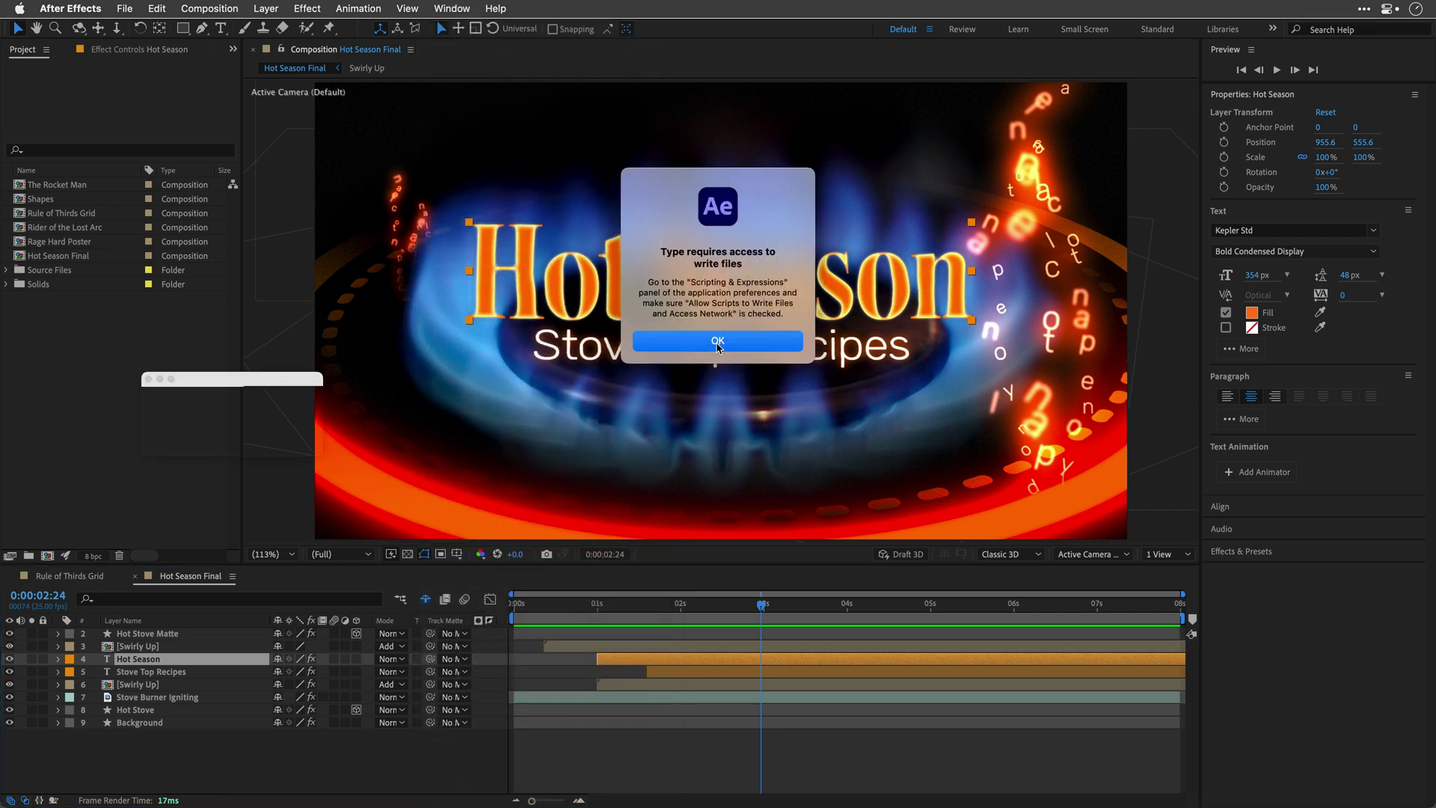
left_click(716, 343)
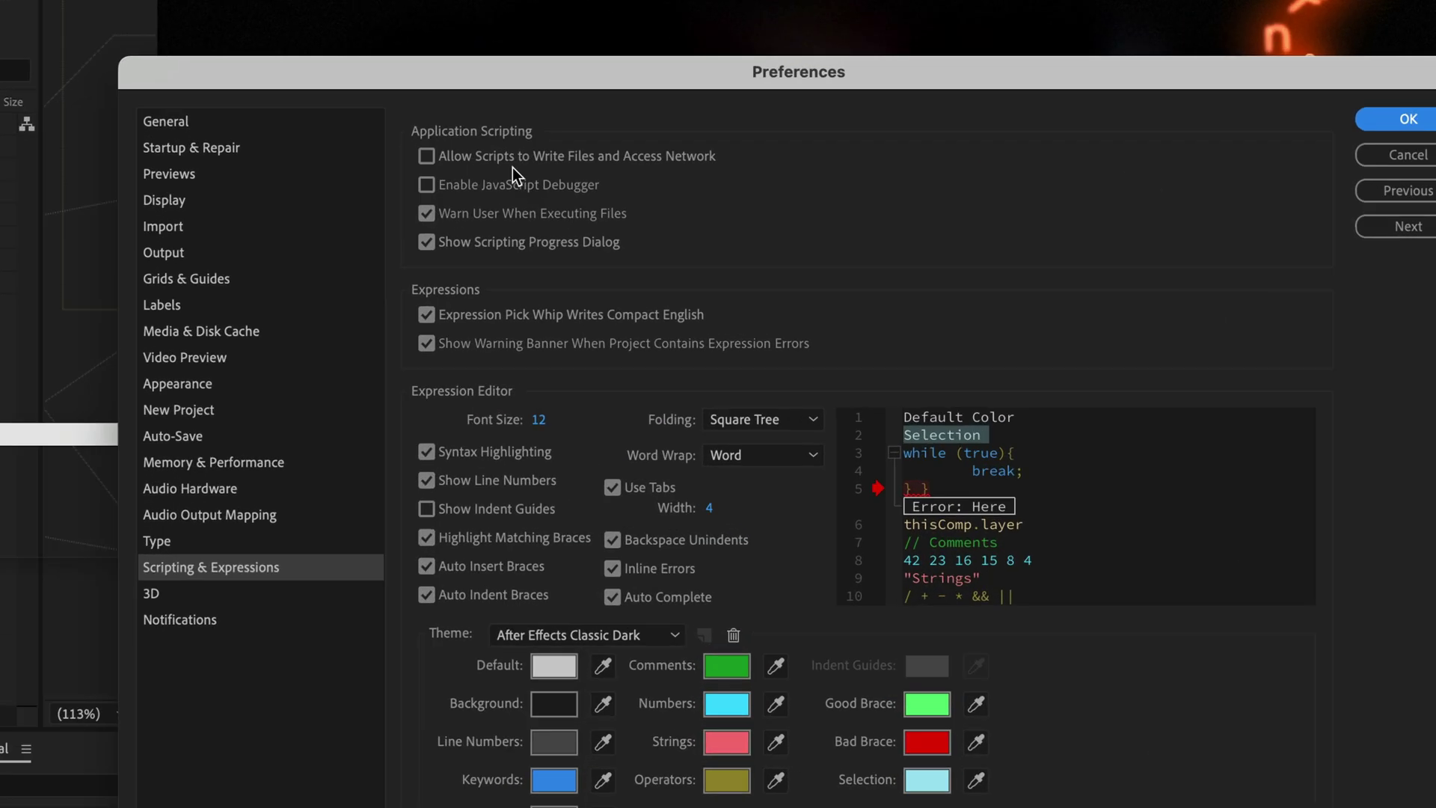
Allow scripts to write files and access network, with execution warnings turned off
left_click(486, 126)
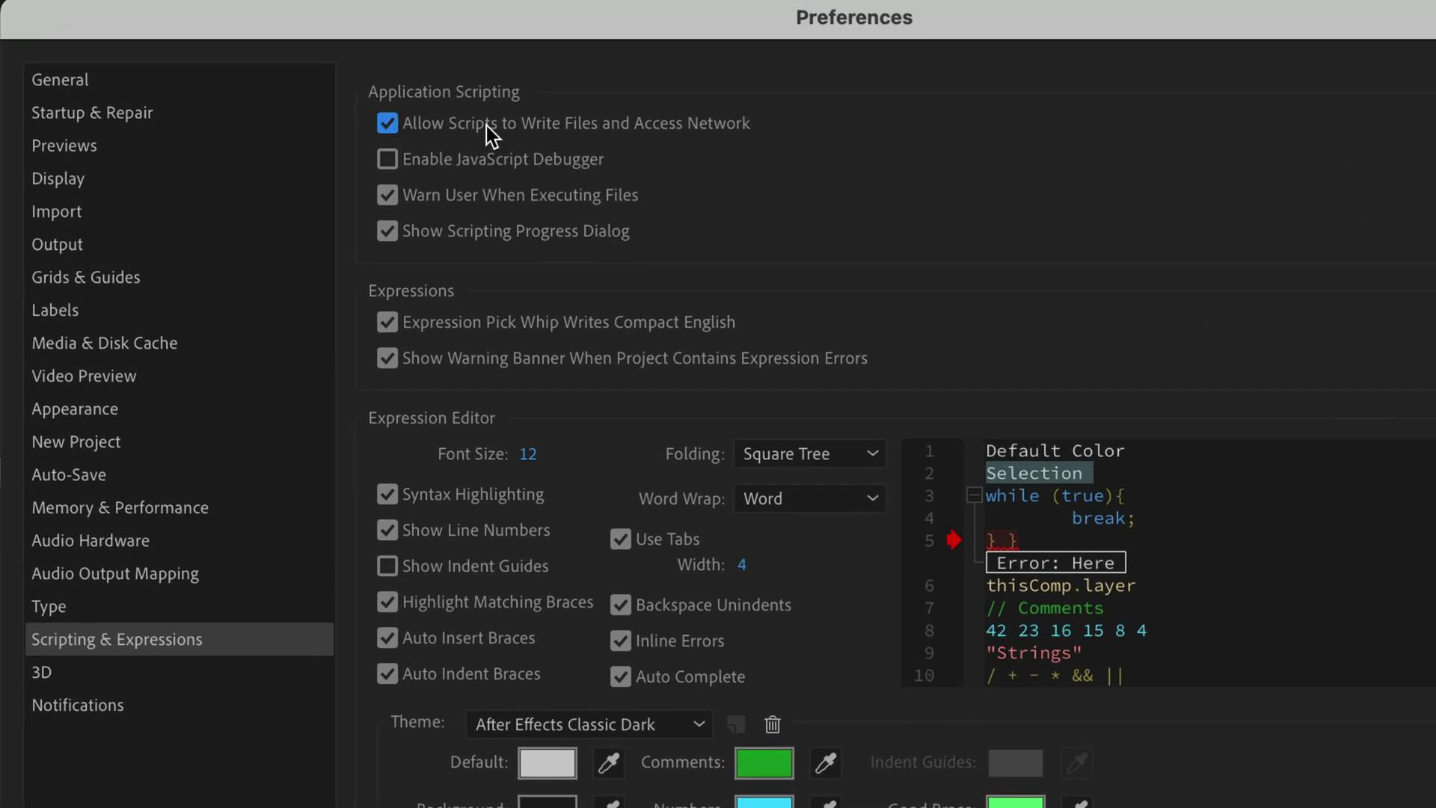
left_click(423, 204)
key("Return")
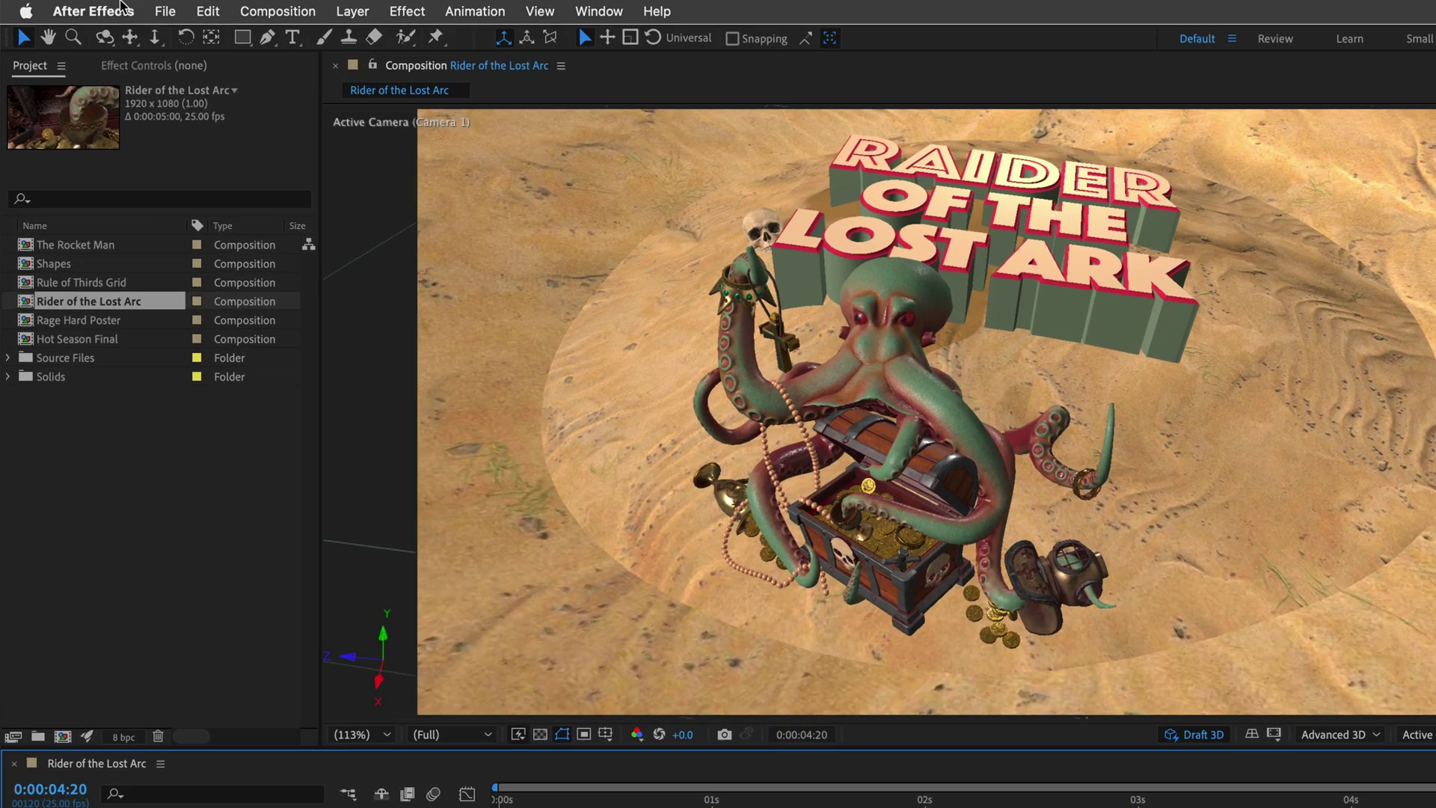
Set the 3D camera manipulation point to Directional indicator
left_click(70, 7)
mouse_move(125, 111)
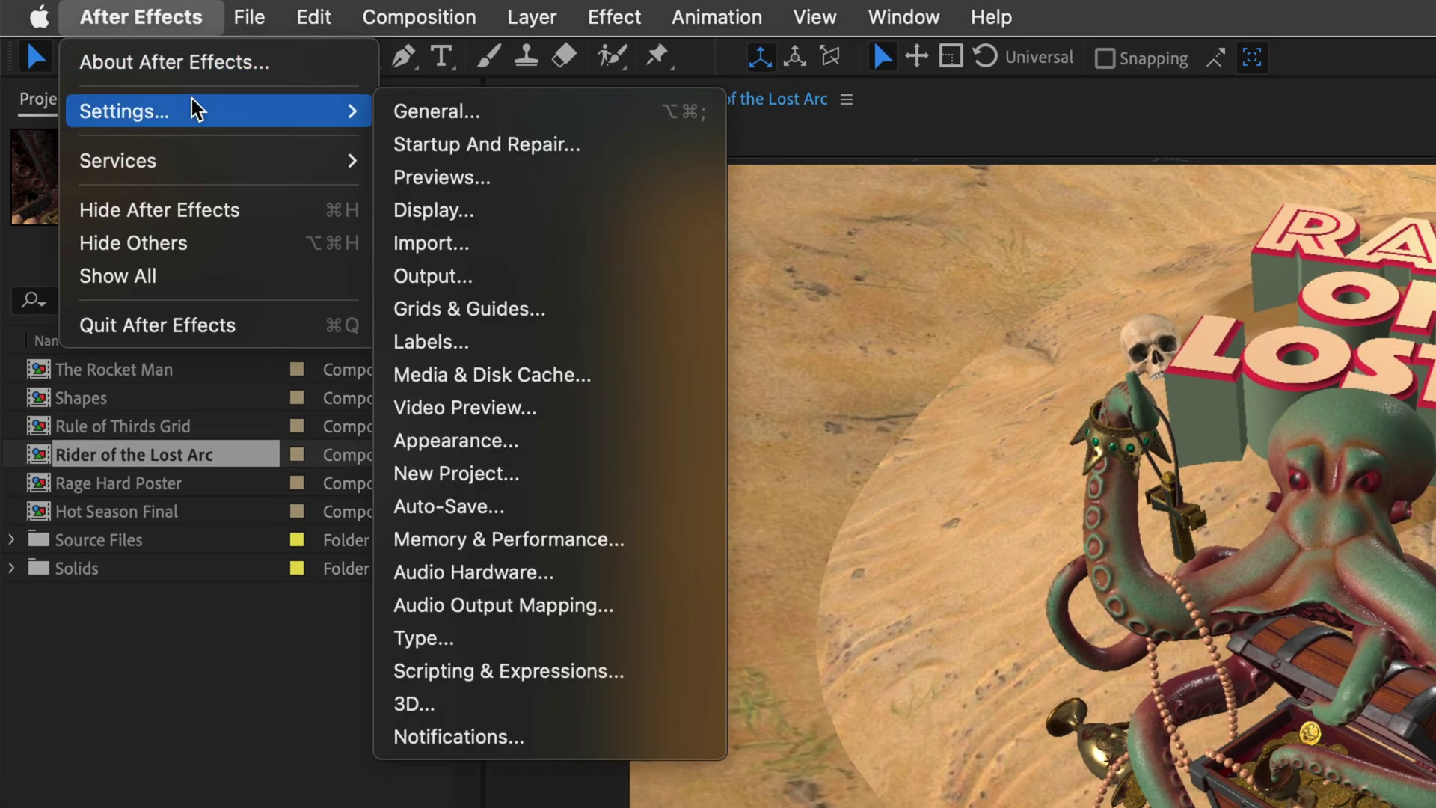
left_click(504, 702)
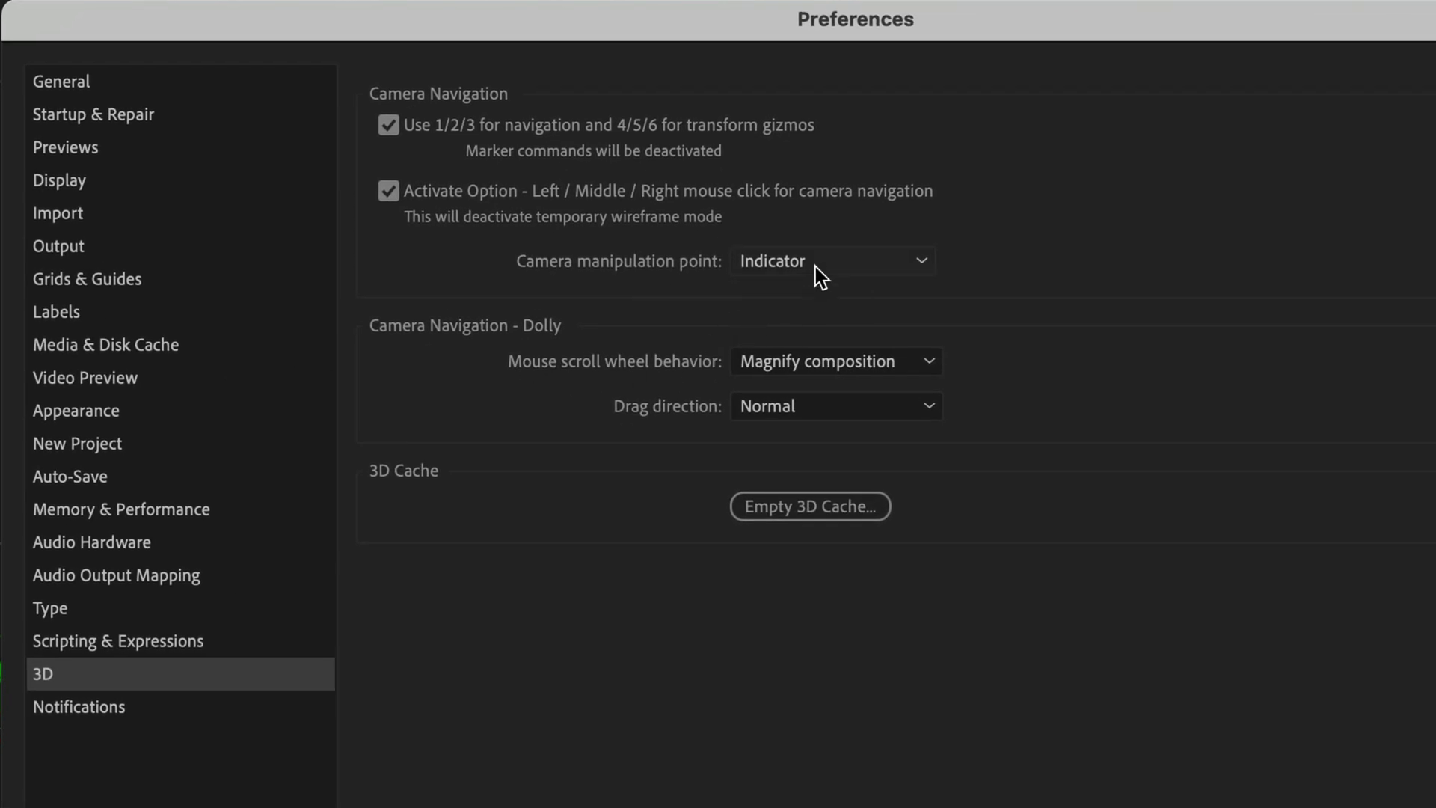
left_click(816, 267)
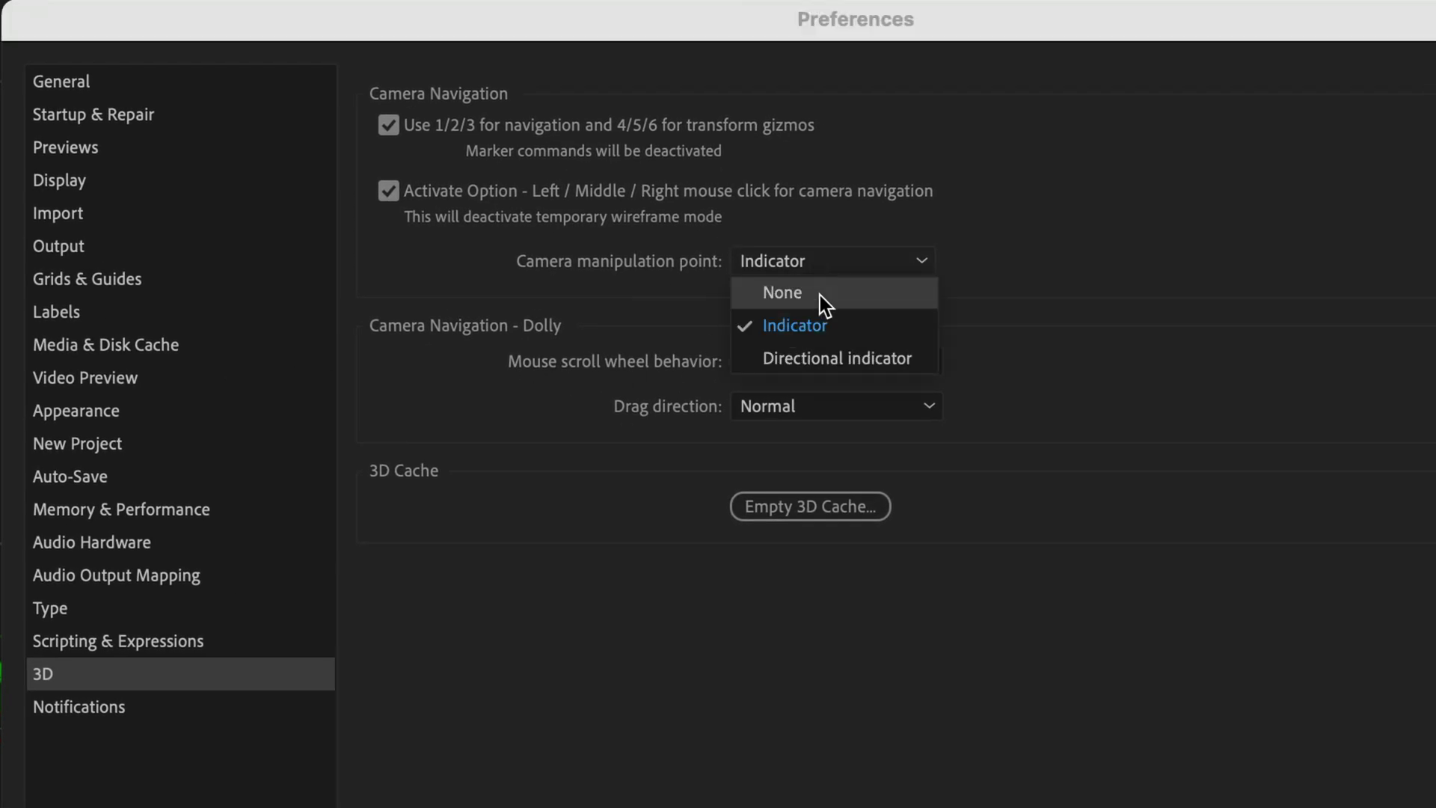
left_click(824, 354)
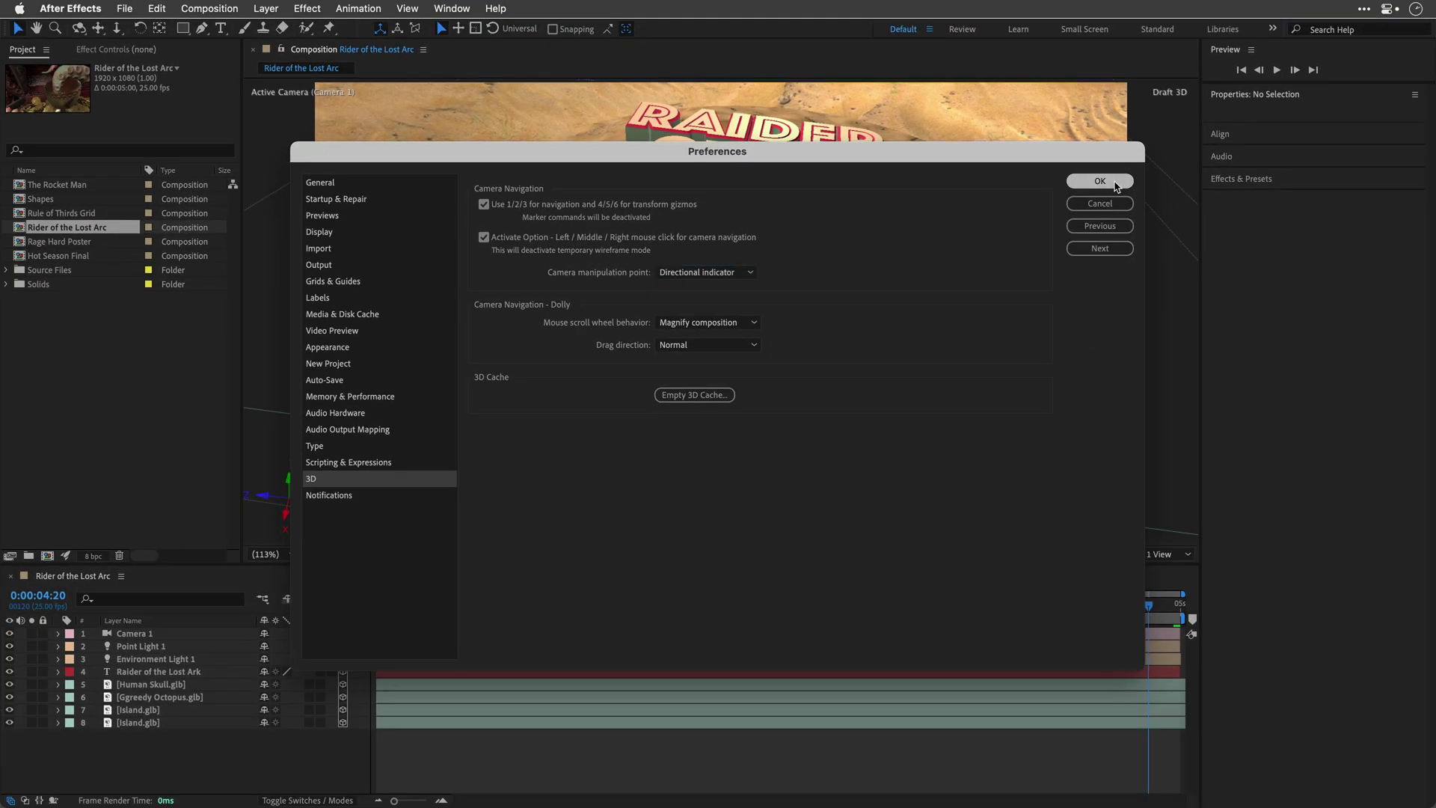
left_click(1115, 184)
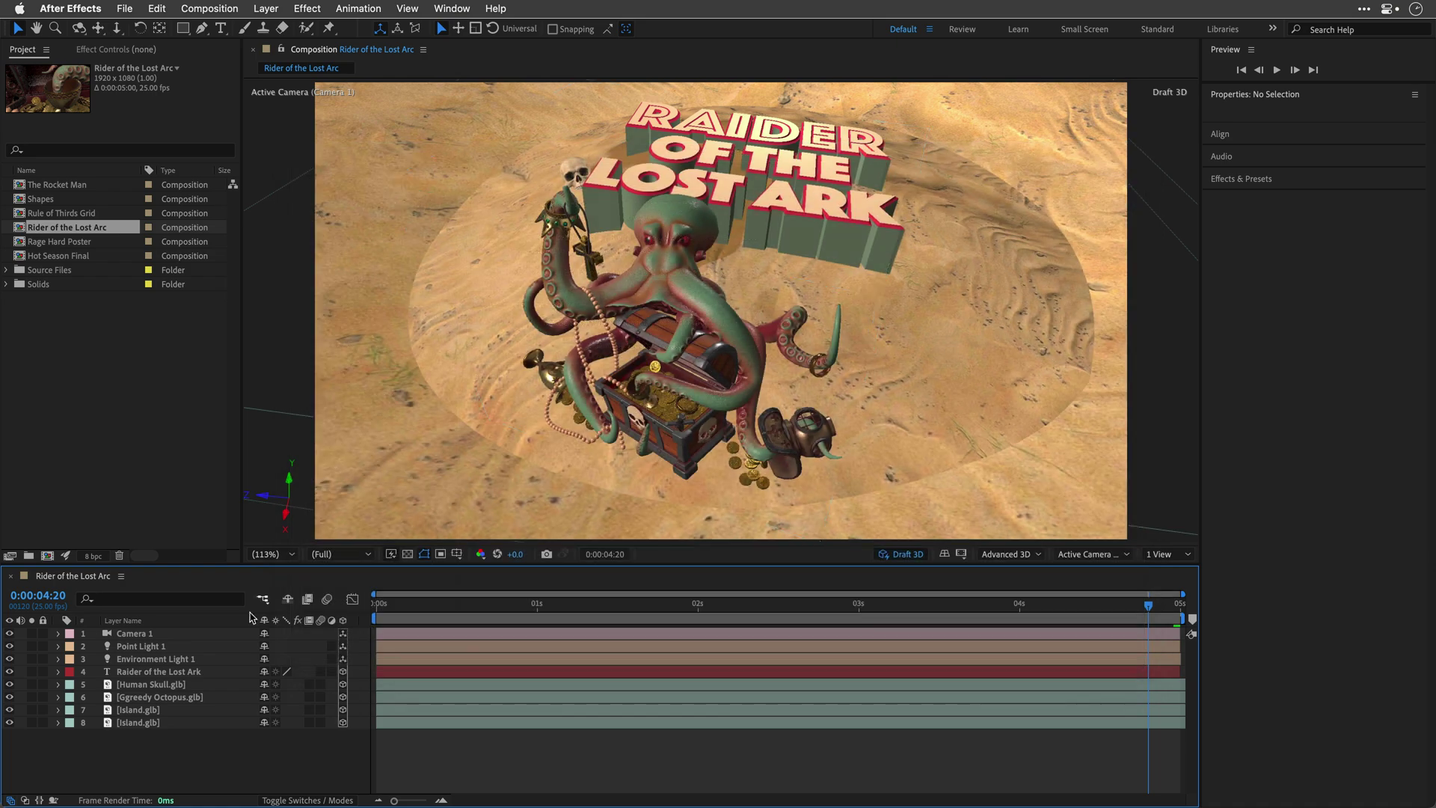
Select the Ggreedy Octopus layer and orbit the camera around the scene
left_click(147, 702)
left_click_drag(515, 237, 532, 204)
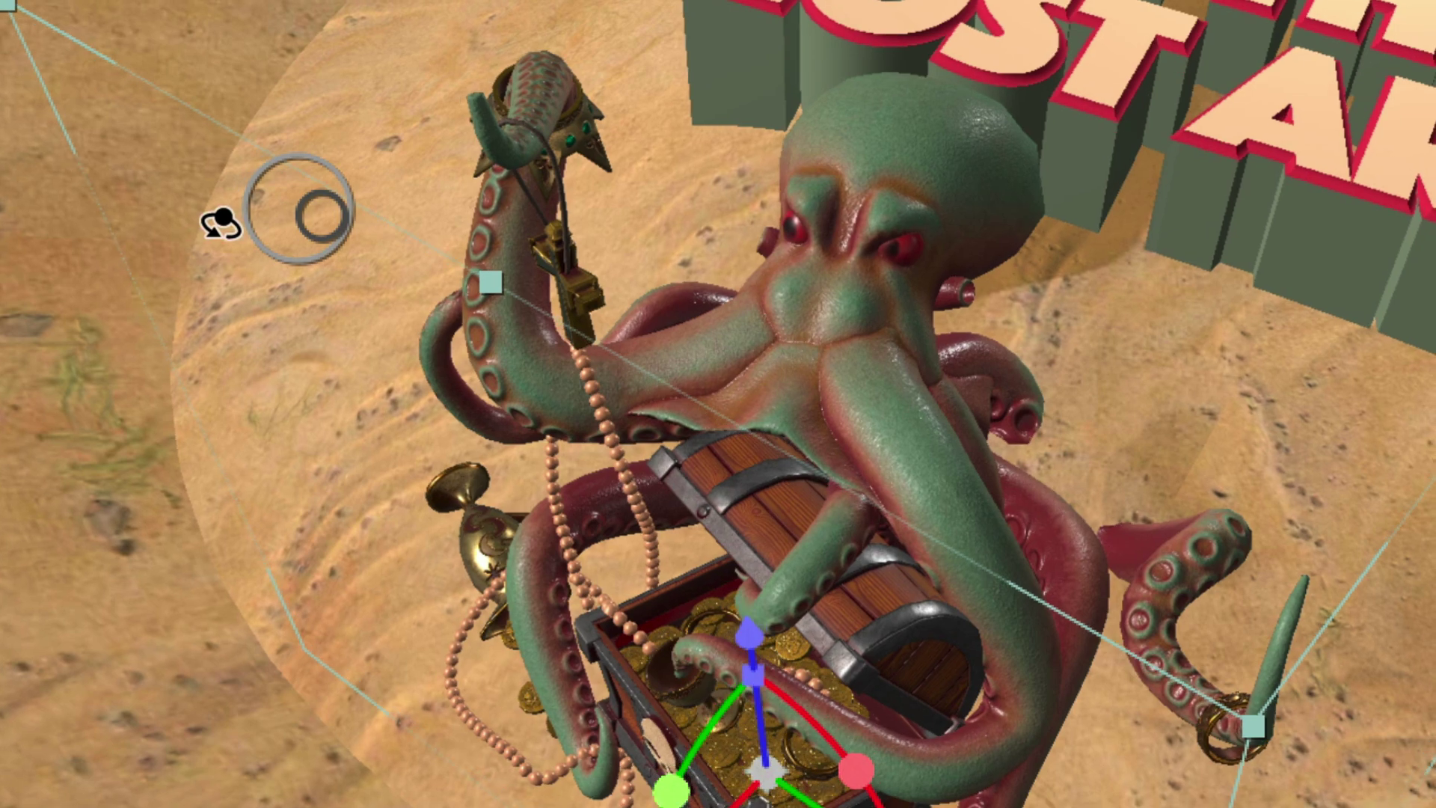
left_click_drag(522, 204, 527, 199)
mouse_move(233, 134)
left_mouse_down()
mouse_move(240, 194)
mouse_move(20, 139)
left_mouse_up()
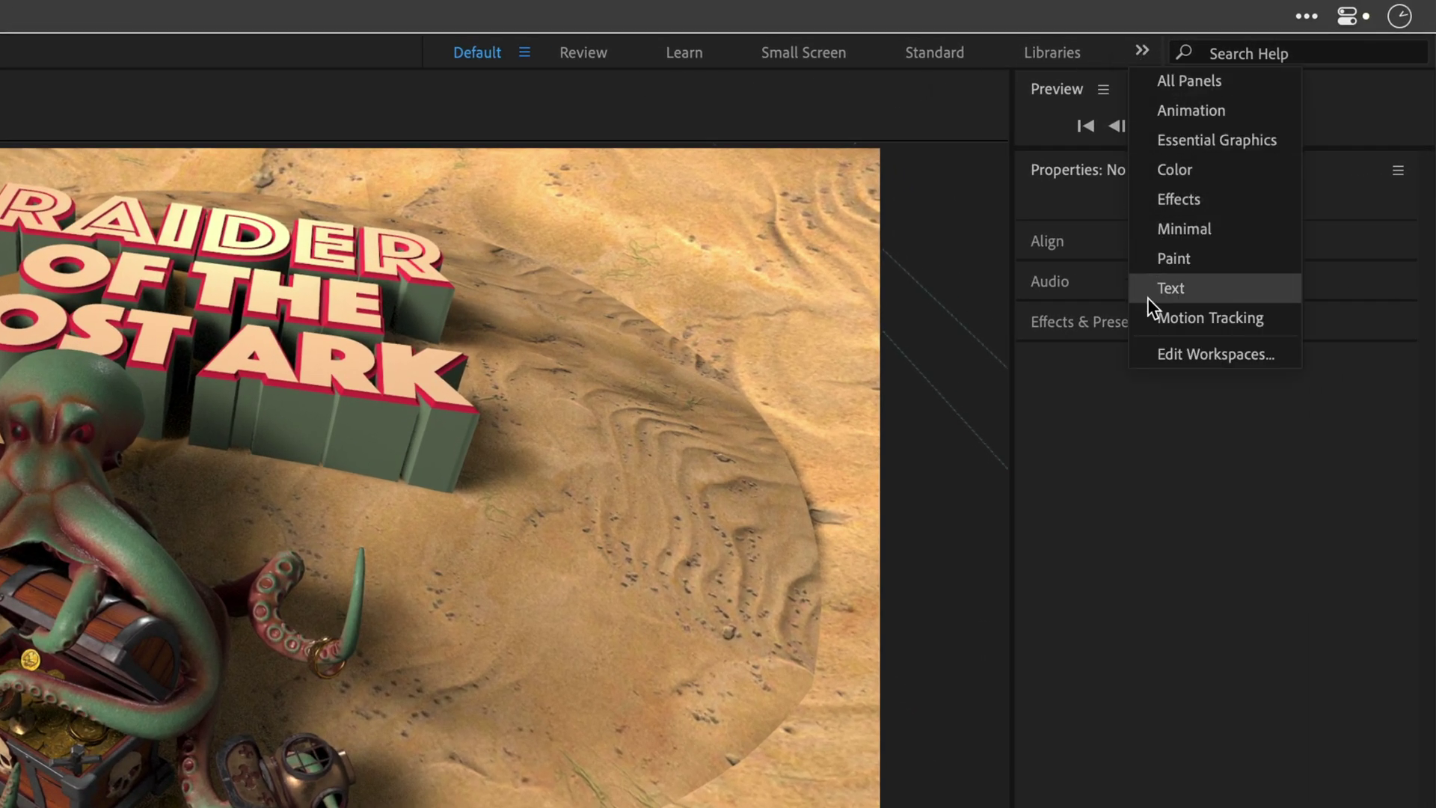
Move Libraries, Standard, Small Screen, Learn and Review into the workspace Overflow Menu
left_click(1148, 352)
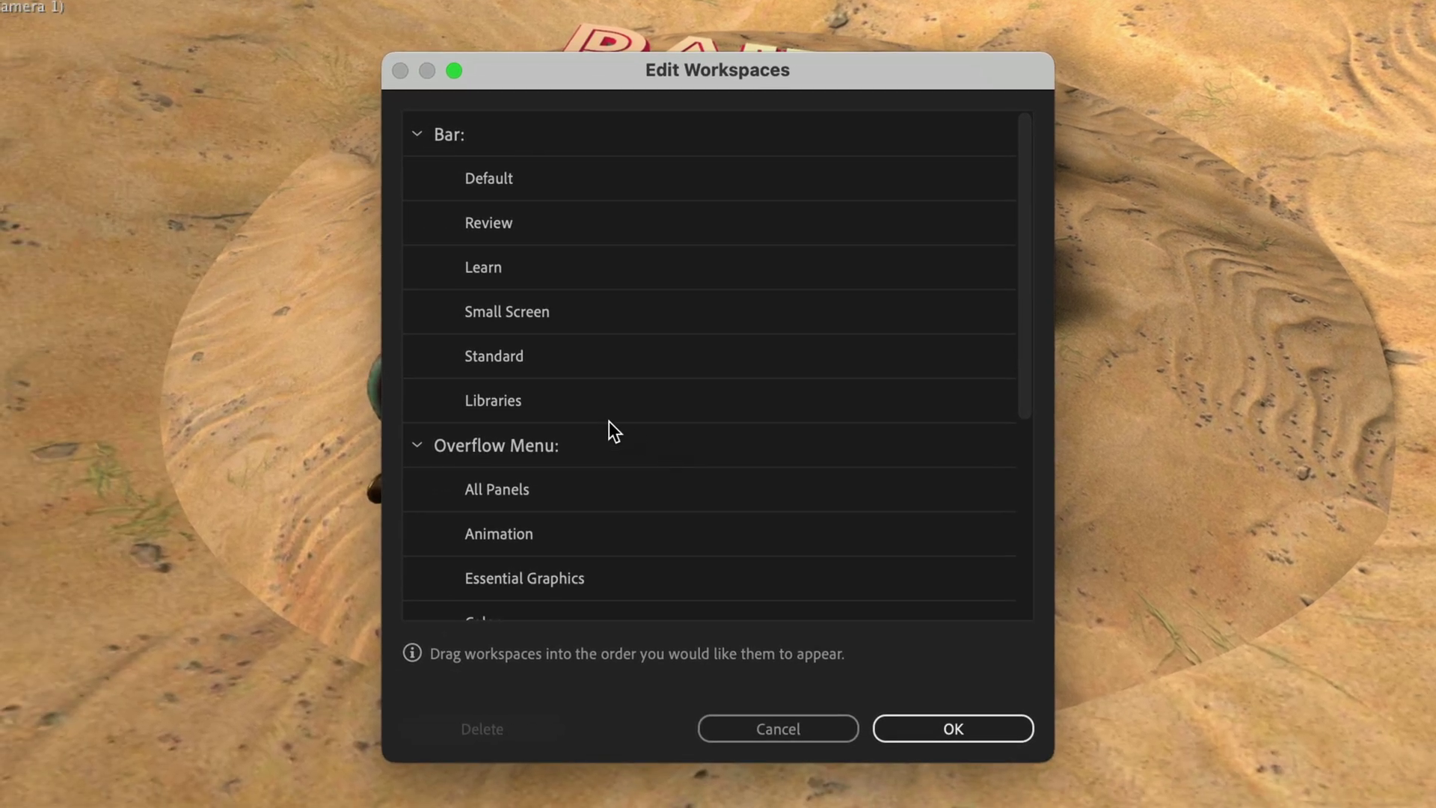
left_click_drag(516, 451, 515, 455)
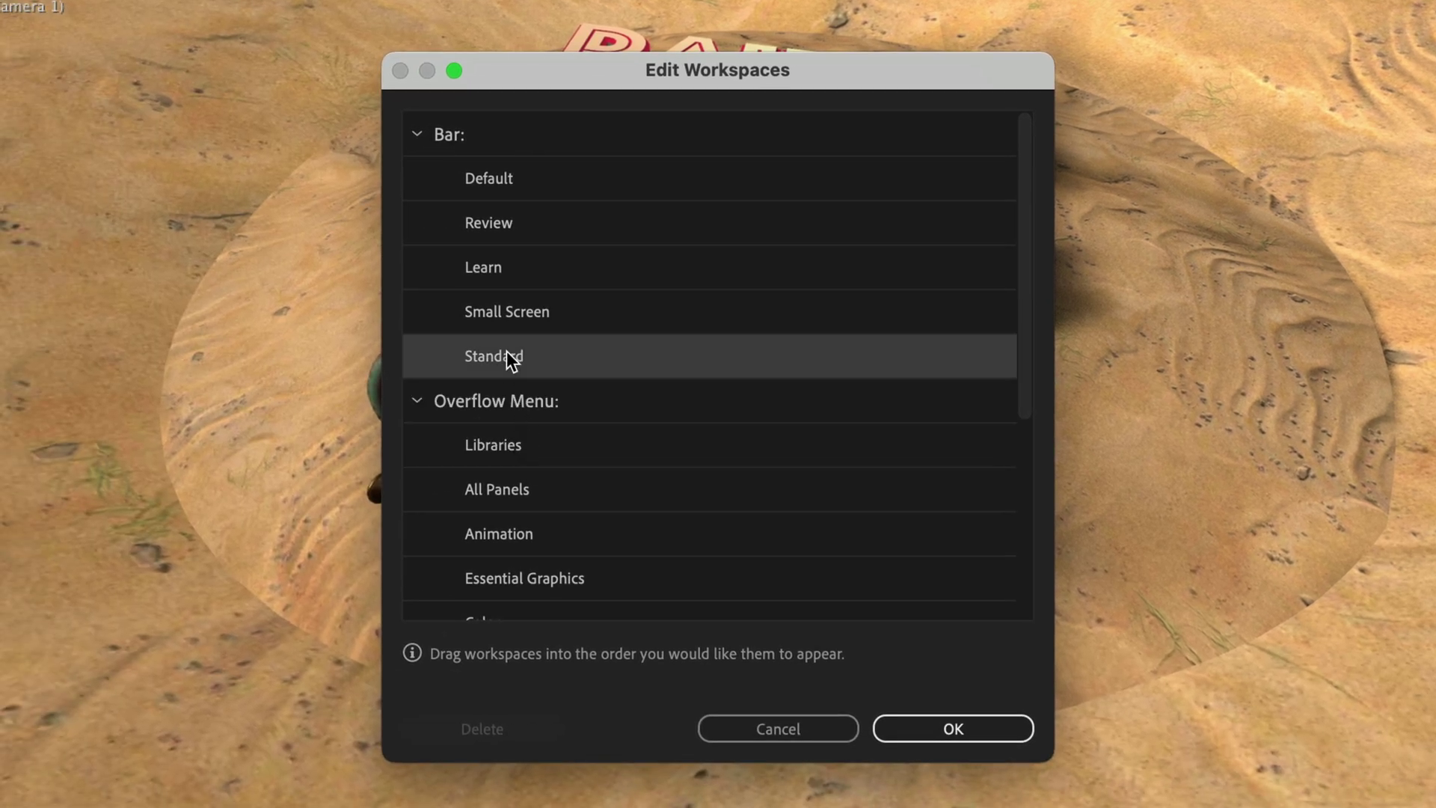
left_click_drag(506, 386, 506, 402)
left_click_drag(498, 311, 498, 352)
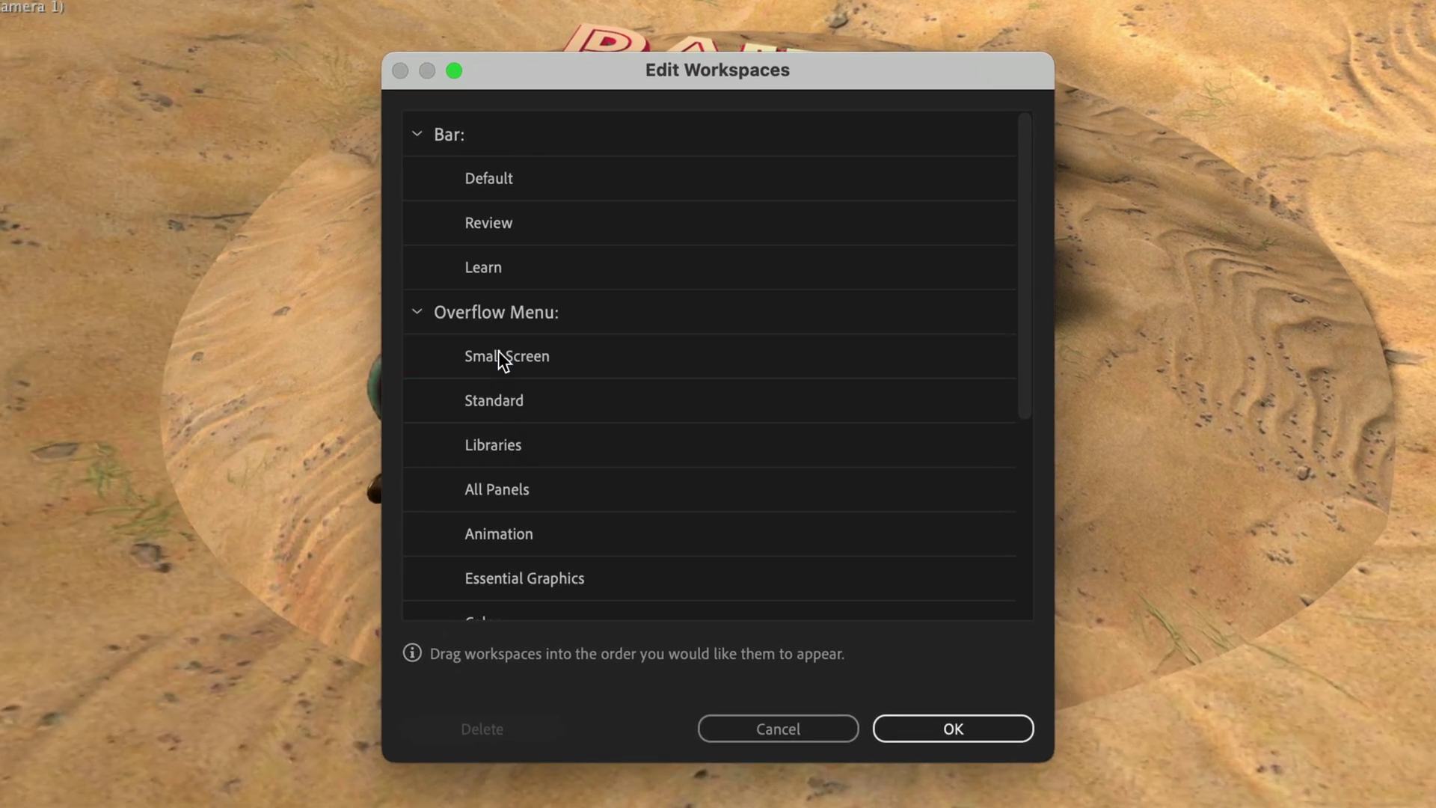
left_click_drag(492, 289, 490, 352)
left_click_drag(490, 223, 486, 264)
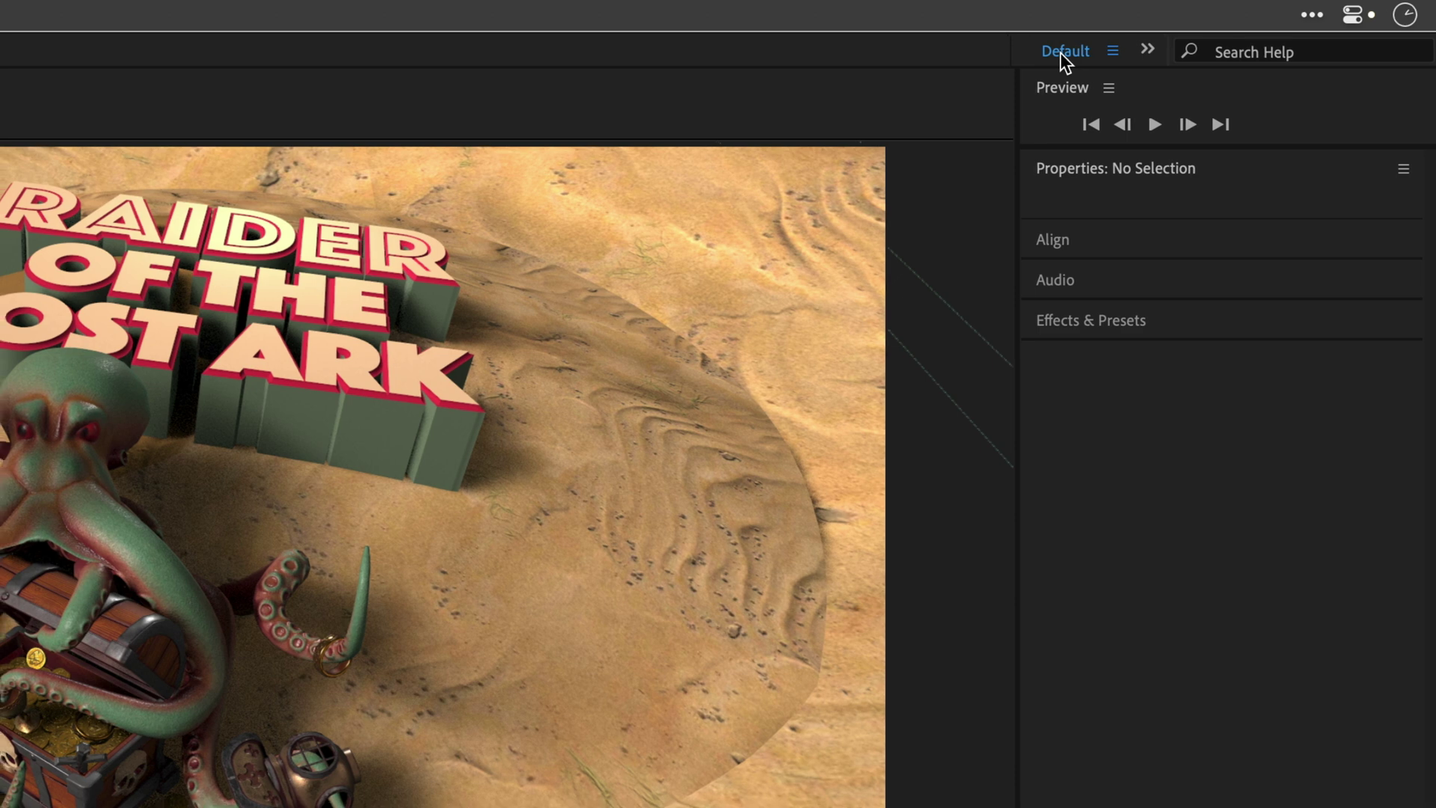
Restore the Default workspace's saved panel layout and confirm the reset
left_click(1055, 54)
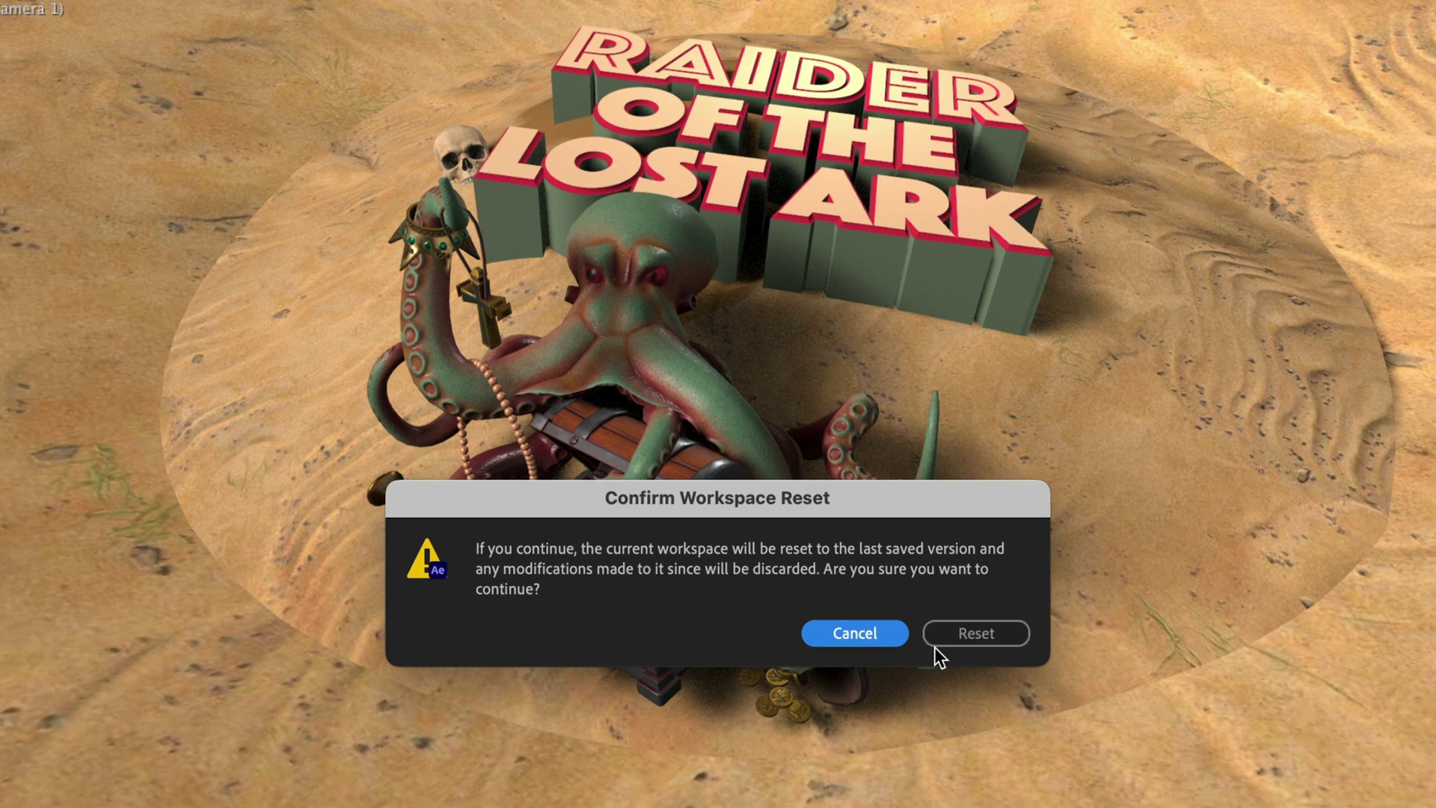
left_click(935, 647)
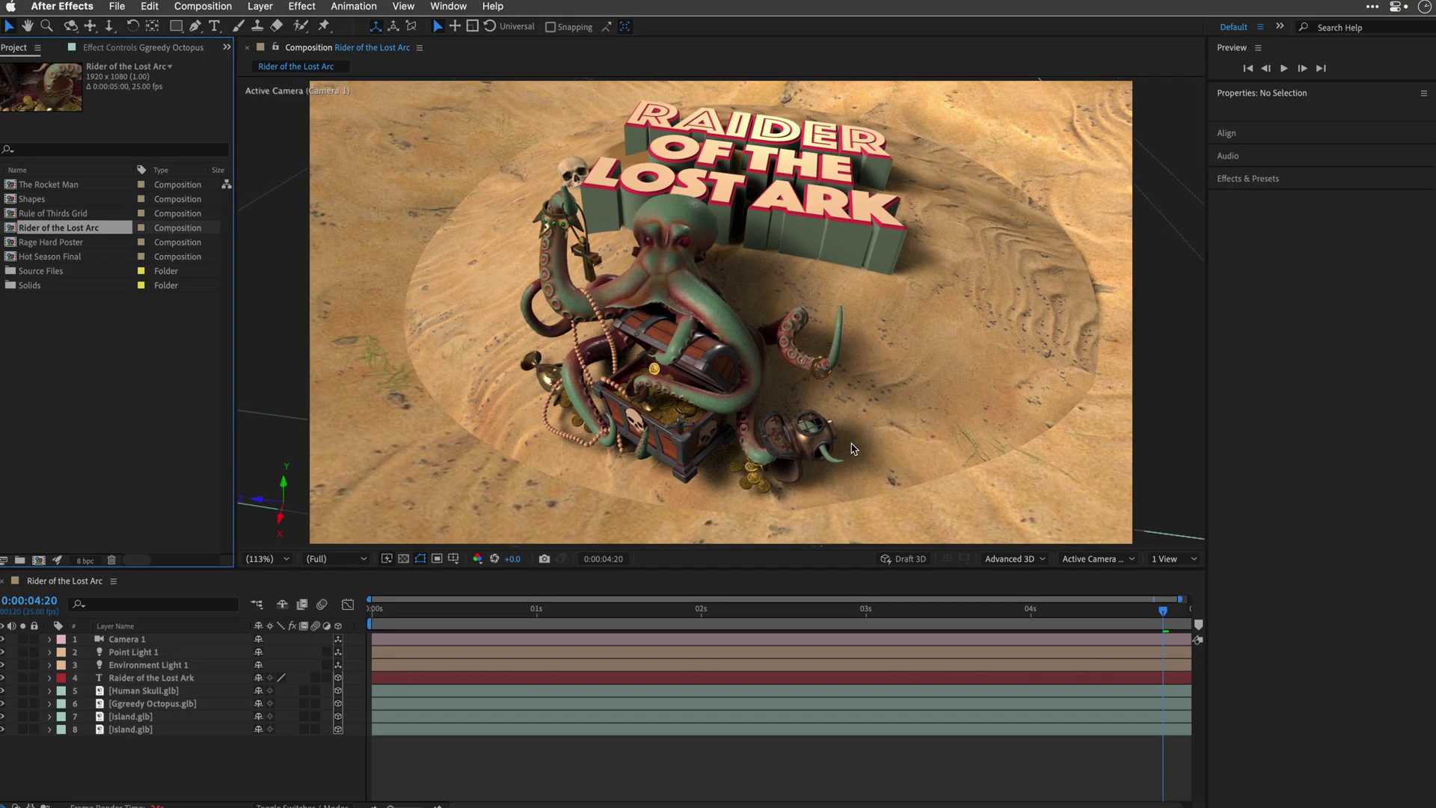